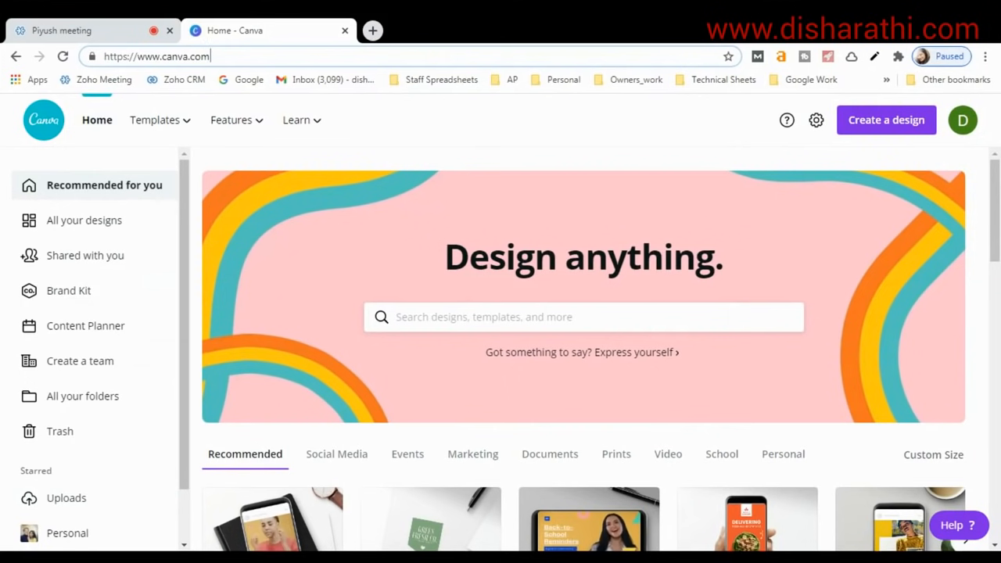
pyautogui.moveTo(172, 131)
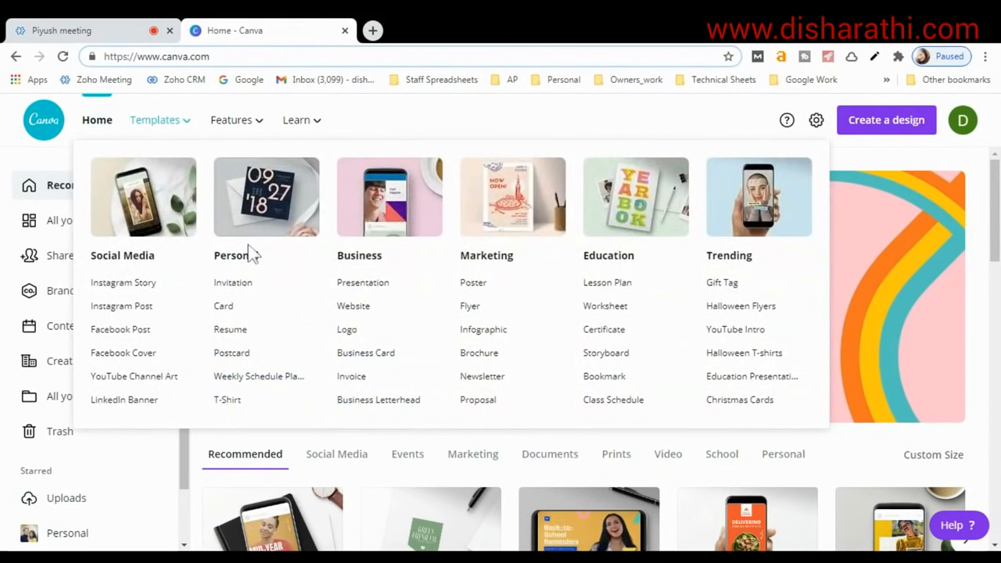
# Filter the presentation templates to the Business category (84 results) and scroll through them.
pyautogui.click(350, 285)
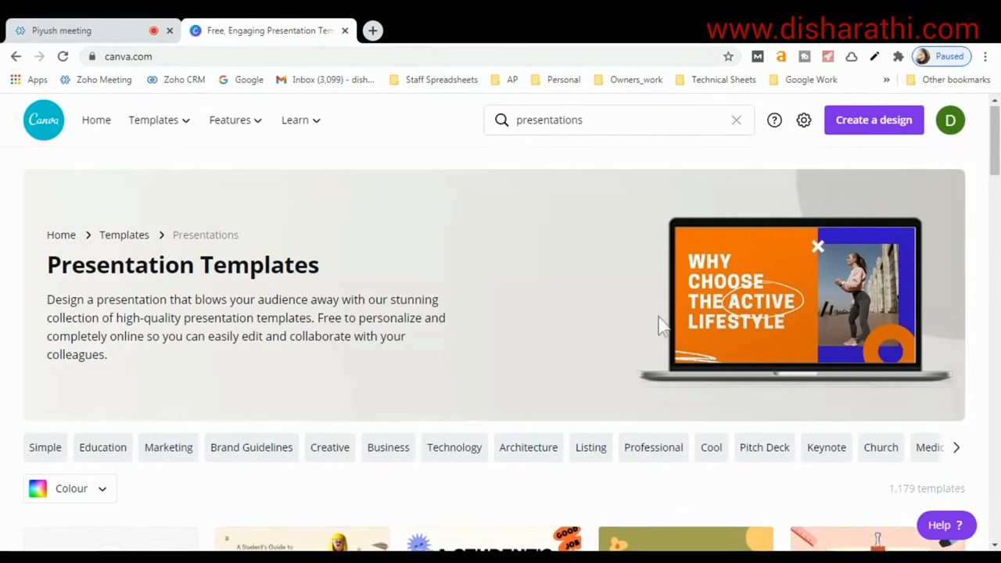
pyautogui.scroll(-3, 662, 324)
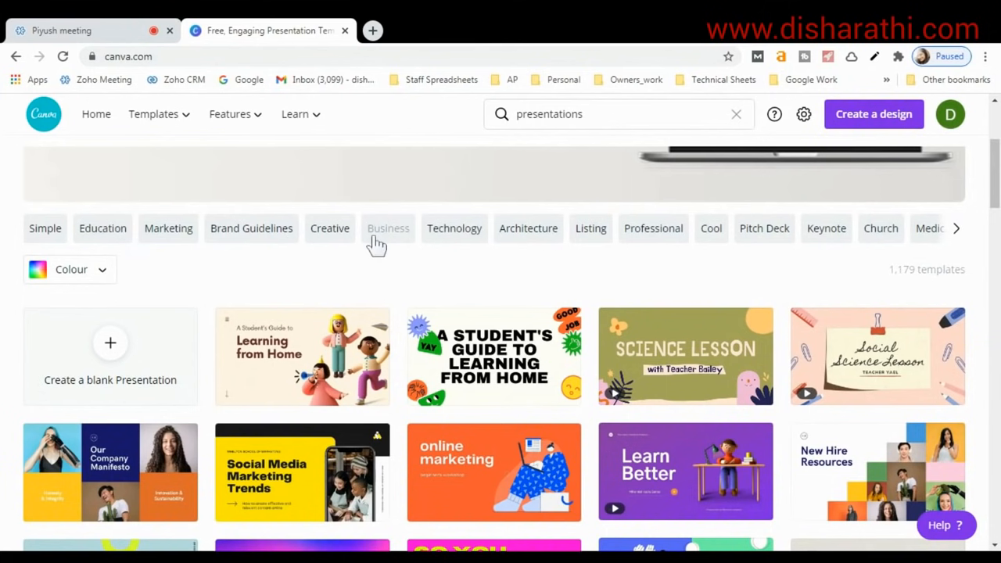
pyautogui.click(388, 232)
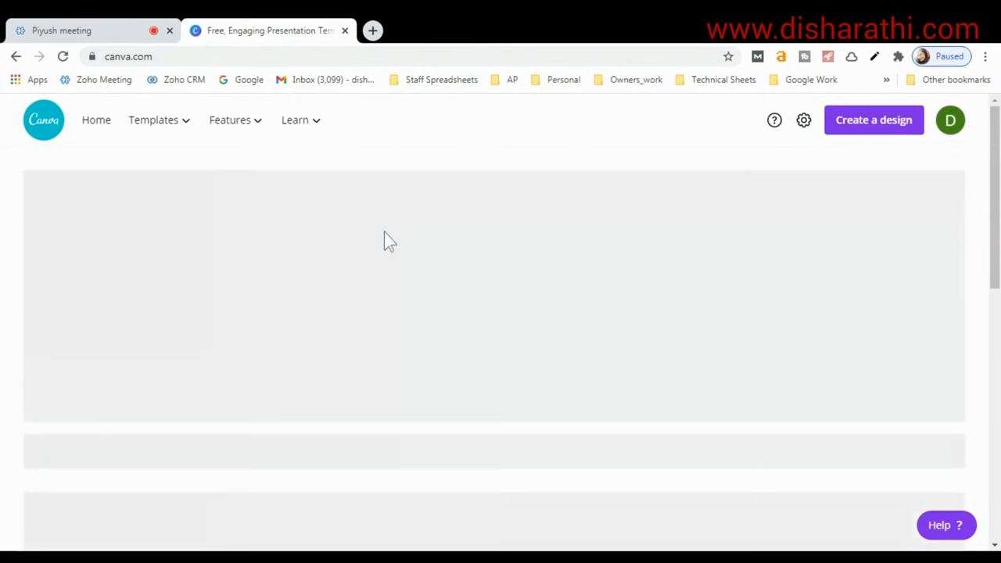
pyautogui.scroll(-3, 260, 401)
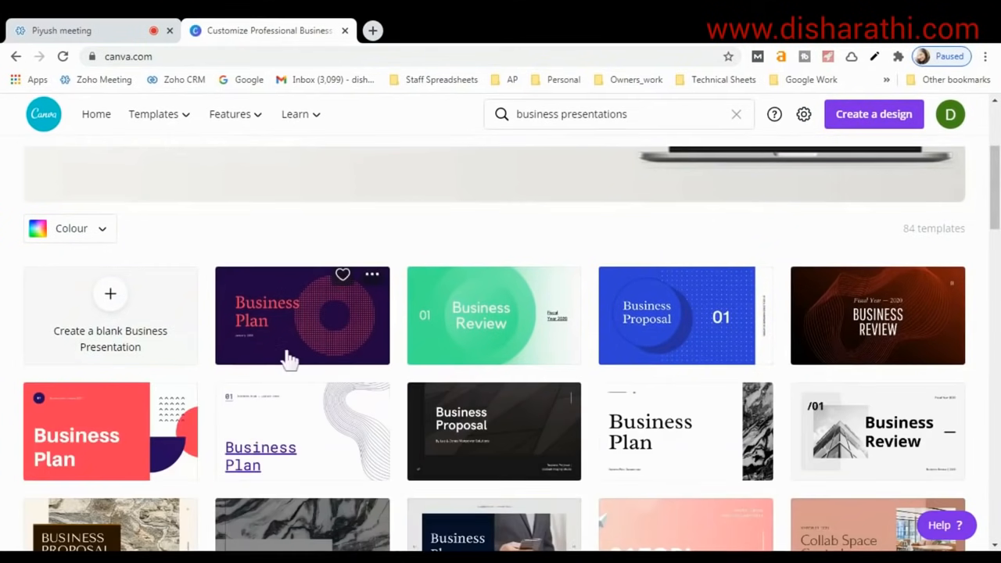
pyautogui.scroll(-3, 469, 406)
pyautogui.scroll(-10, 462, 340)
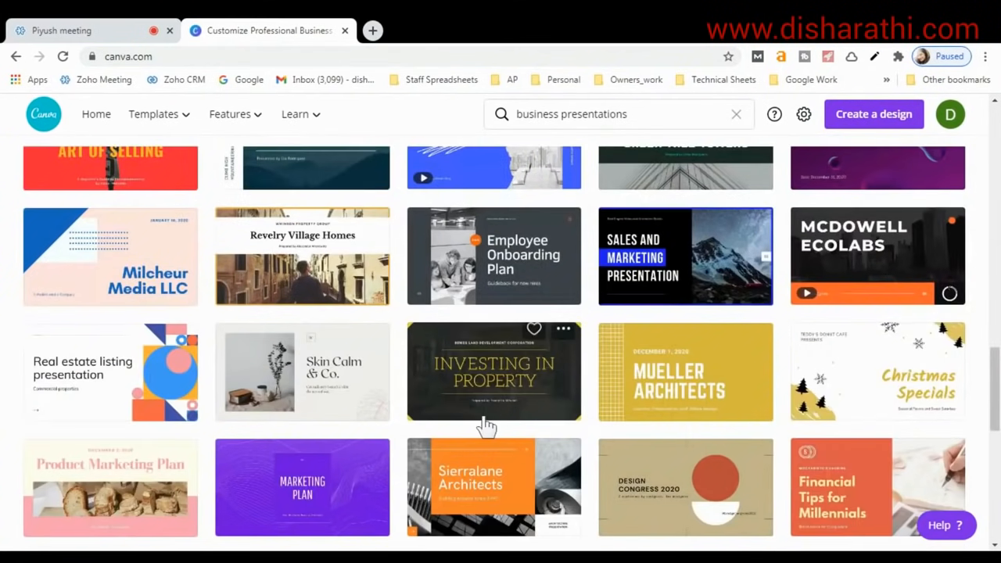
pyautogui.scroll(-3, 478, 422)
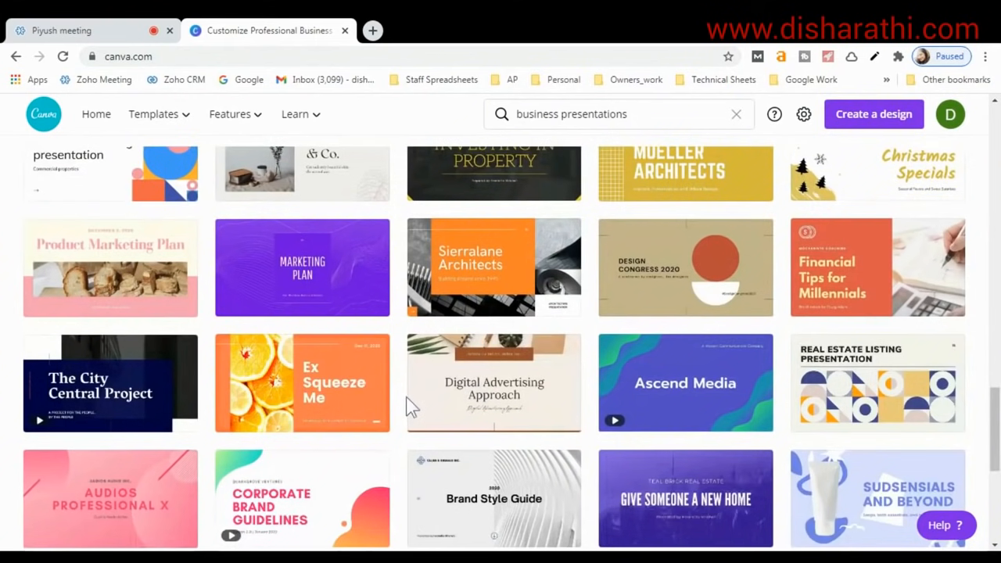
pyautogui.scroll(-3, 407, 414)
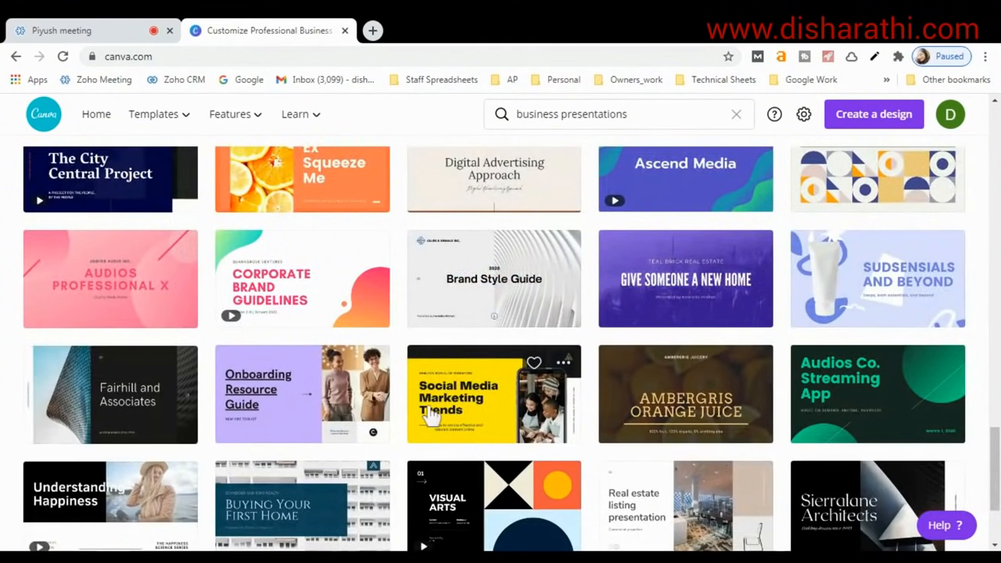
# Preview the Black and Yellow Modern Social Media Marketing Trends template's slides and start a design from it.
pyautogui.click(476, 396)
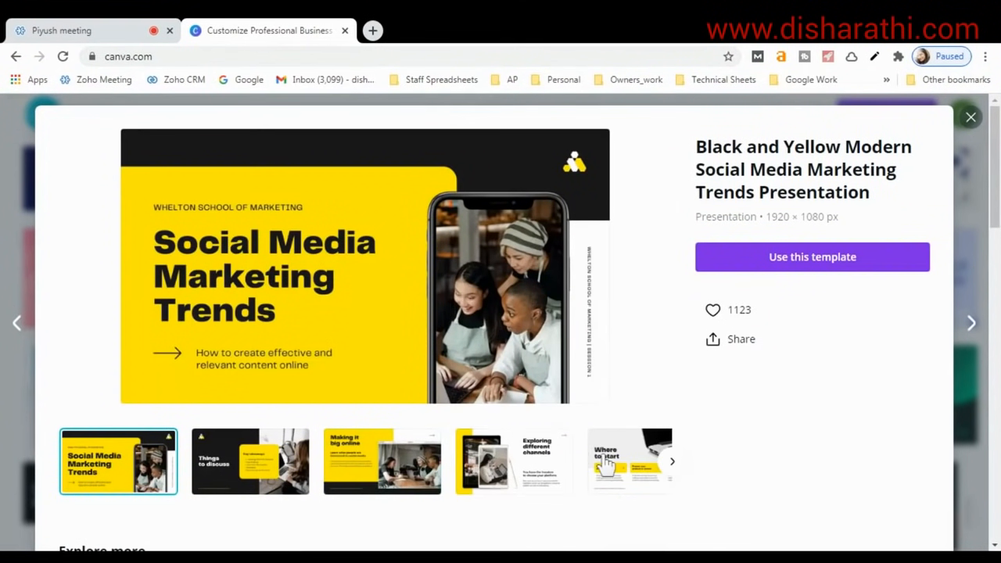
pyautogui.click(671, 464)
pyautogui.click(671, 464)
pyautogui.click(670, 464)
pyautogui.click(670, 464)
pyautogui.click(670, 464)
pyautogui.click(671, 464)
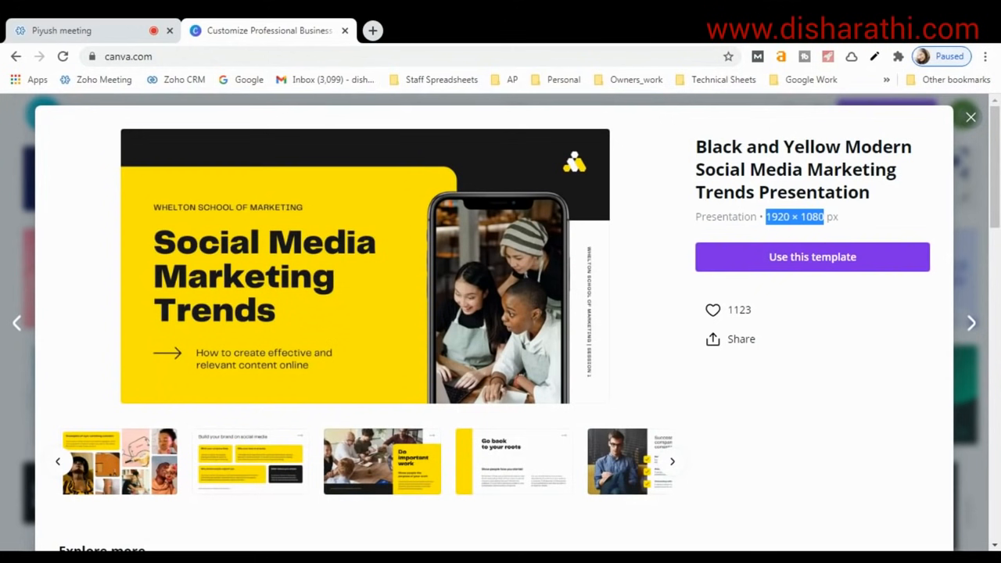
pyautogui.click(818, 223)
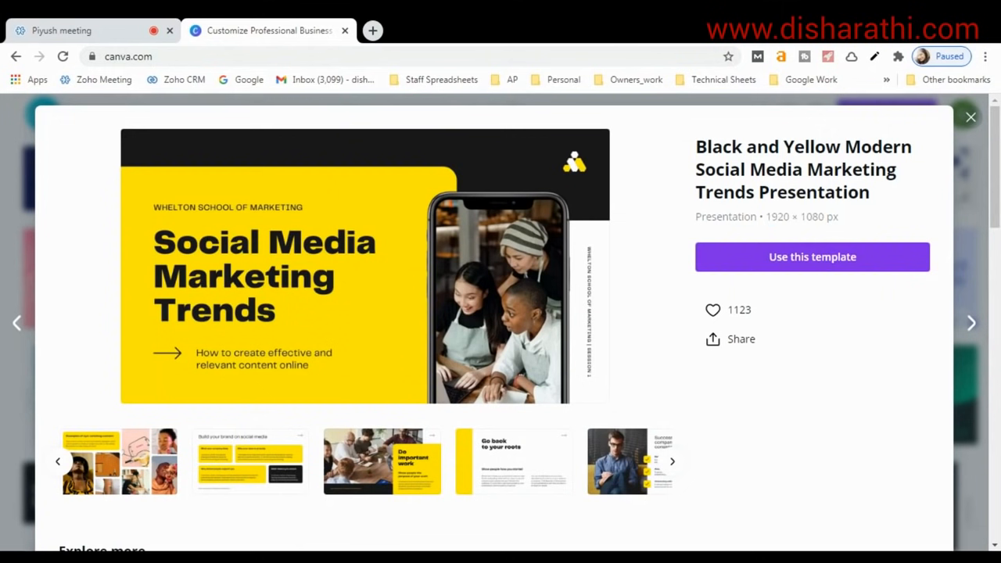
pyautogui.click(774, 267)
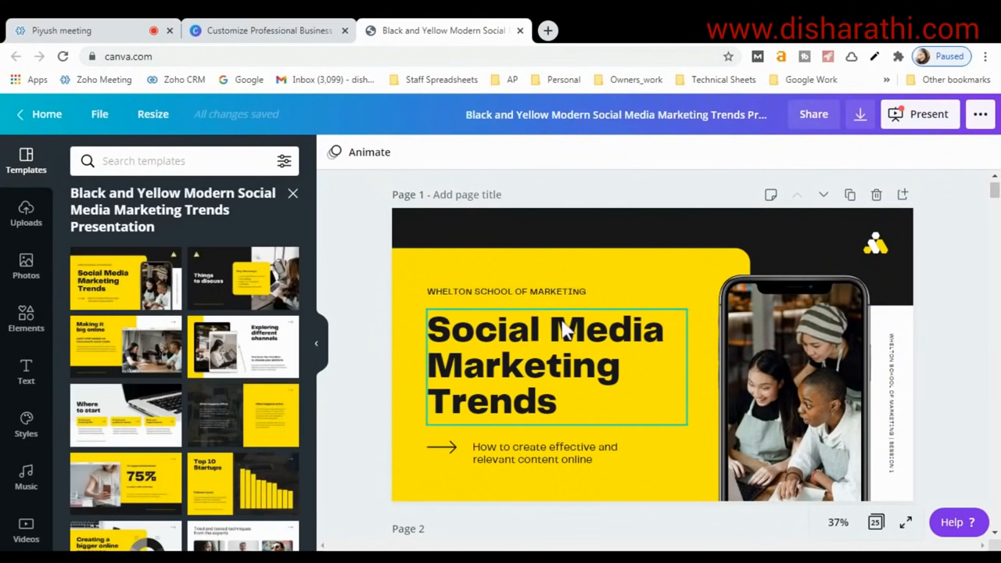
# Scroll through all 25 pages, return to page 1, and select the 'Social Media Marketing Trends' title.
pyautogui.scroll(-2, 478, 337)
pyautogui.scroll(2, 473, 325)
pyautogui.scroll(-9, 536, 266)
pyautogui.scroll(-20, 538, 297)
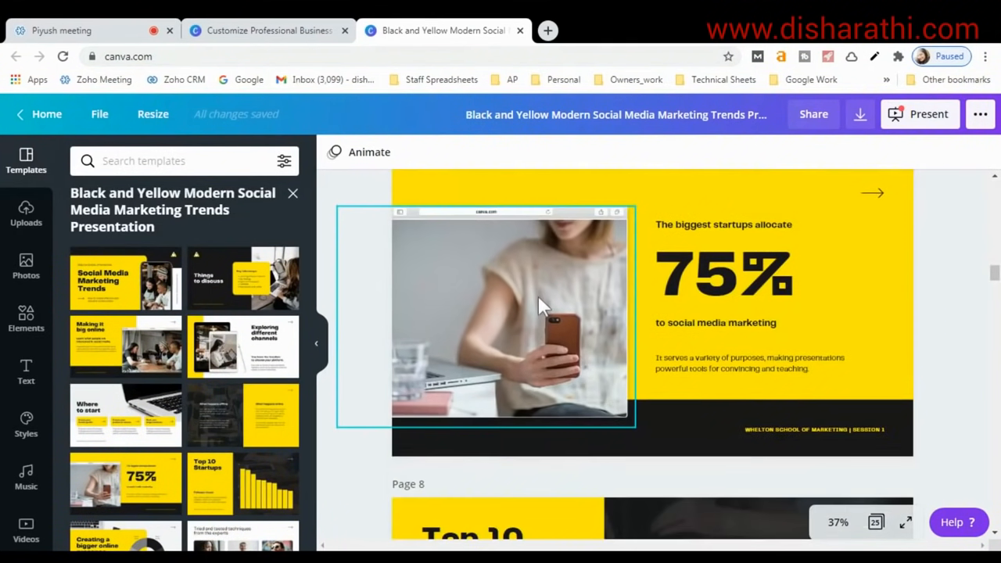
pyautogui.scroll(-20, 539, 296)
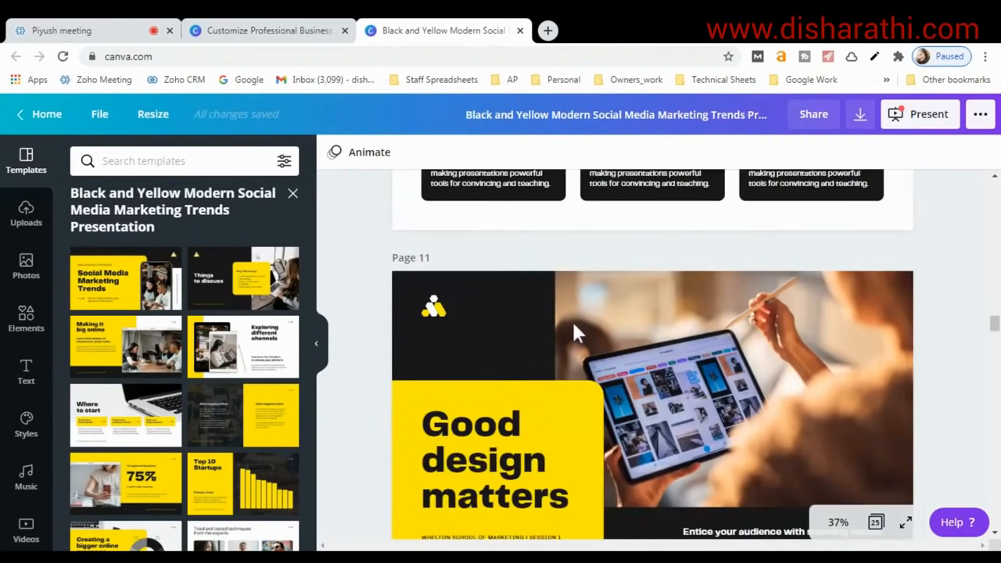
pyautogui.scroll(-20, 573, 329)
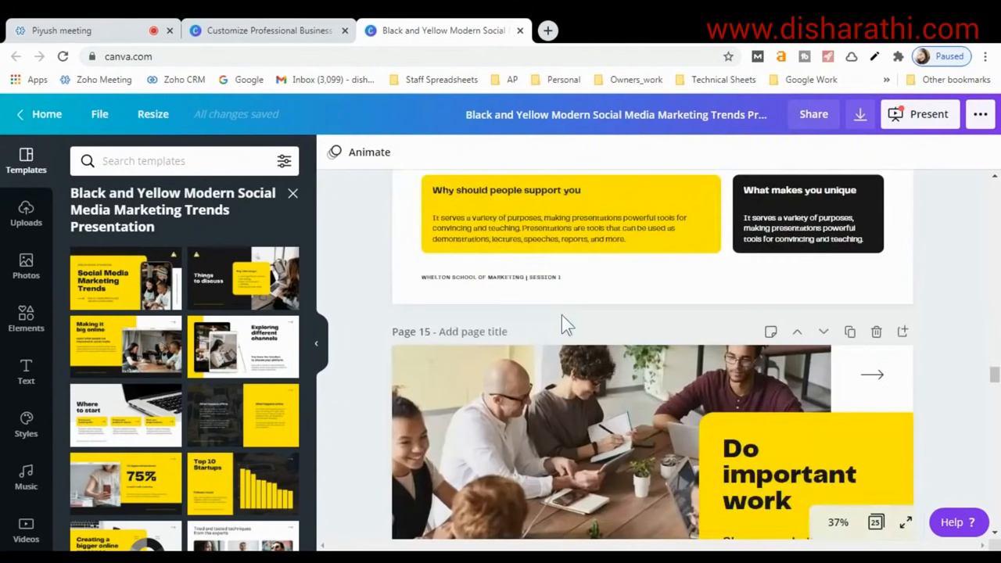
pyautogui.scroll(-5, 562, 314)
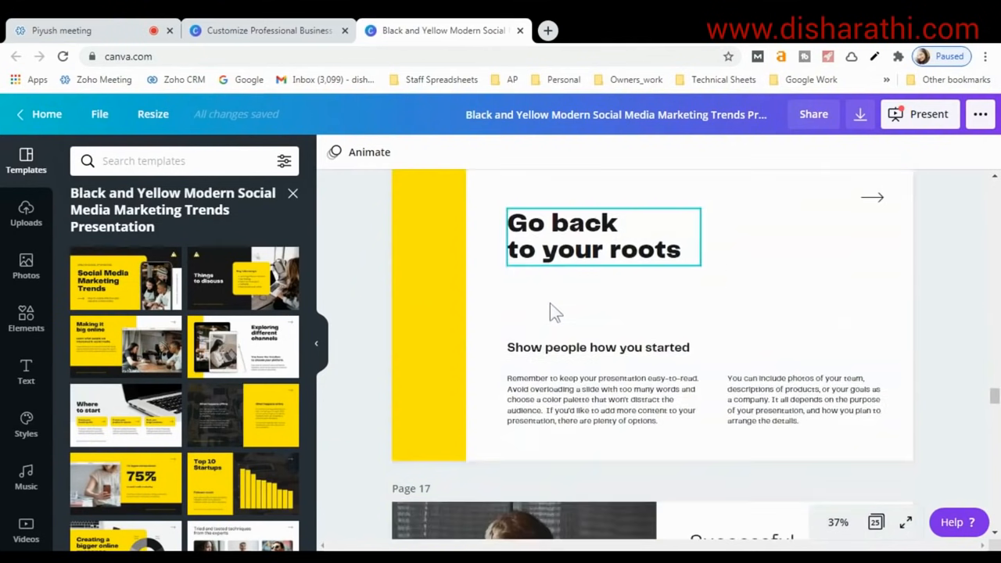
pyautogui.scroll(-10, 550, 305)
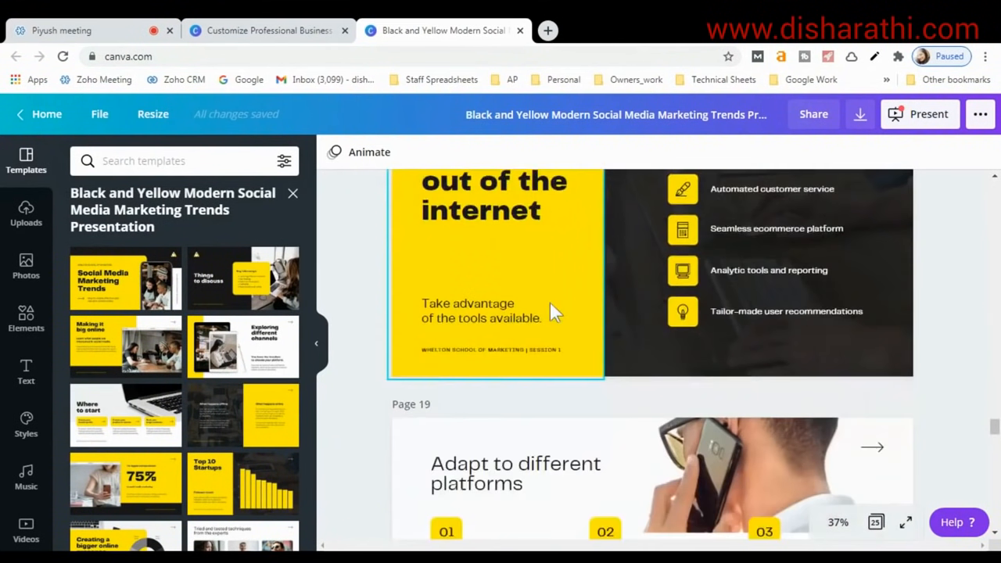
pyautogui.scroll(-8, 552, 307)
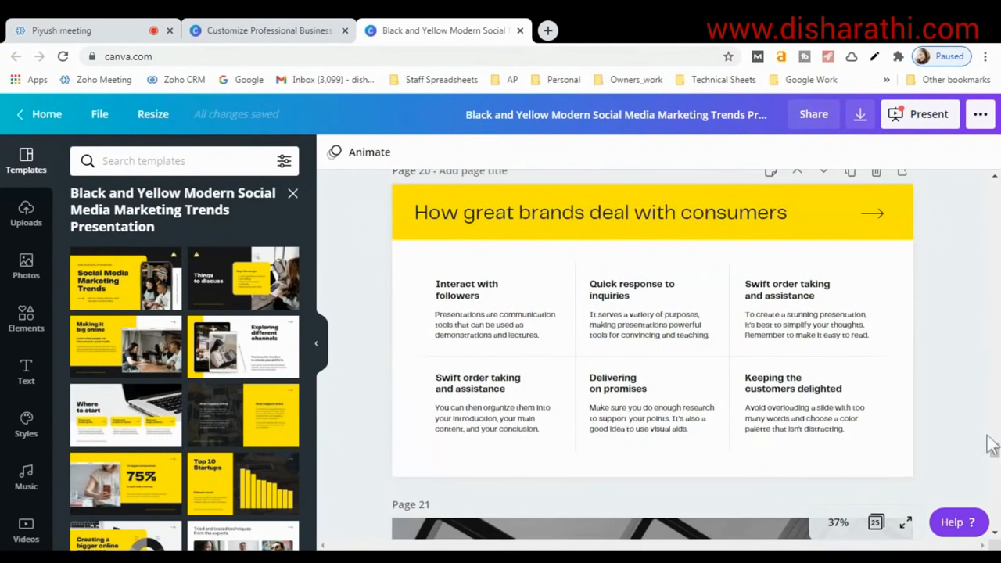
pyautogui.moveTo(995, 453); pyautogui.dragTo(995, 190)
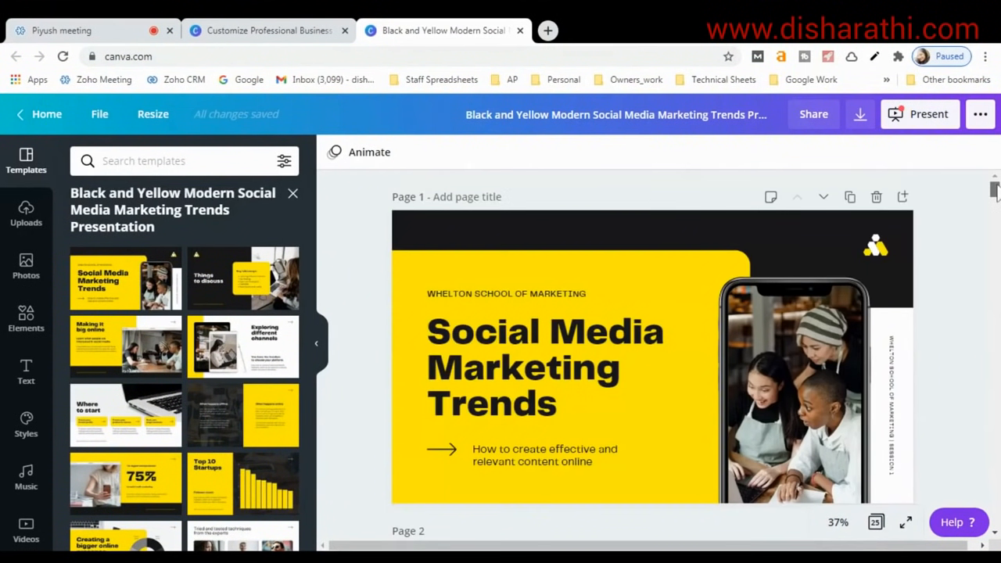
pyautogui.click(477, 354)
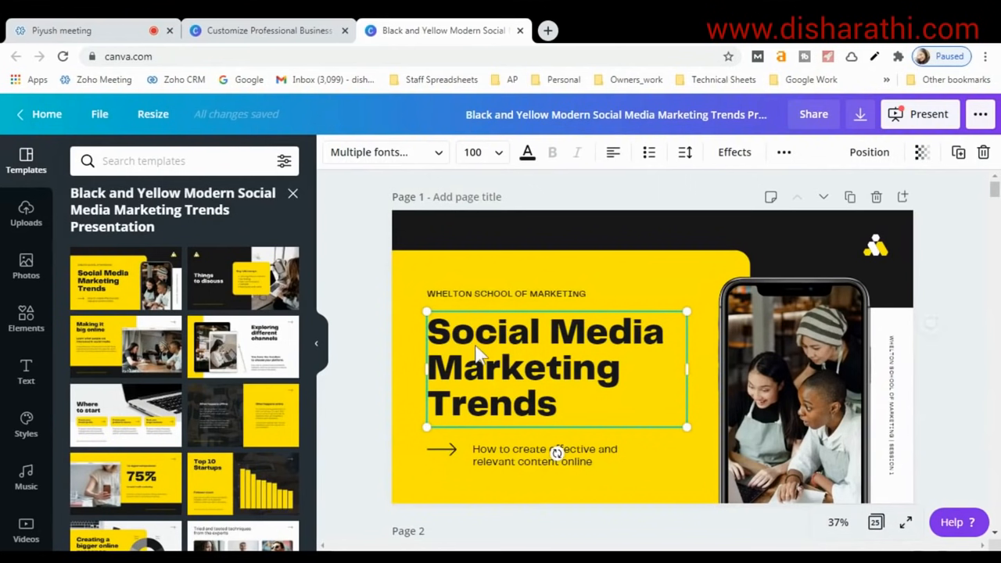
pyautogui.click(512, 345)
pyautogui.tripleClick(512, 368)
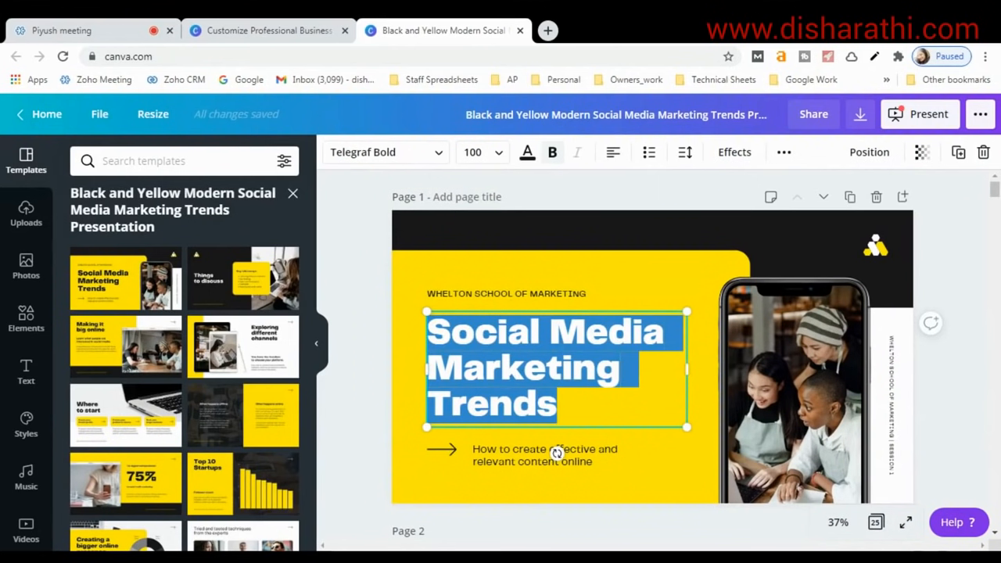
pyautogui.click(558, 405)
pyautogui.hotkey('ctrl', 'a')
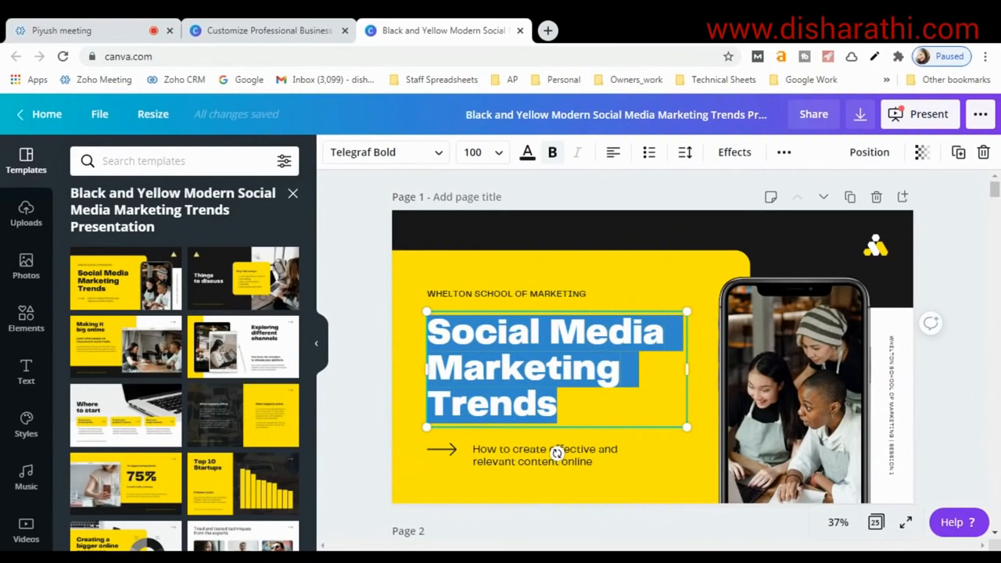
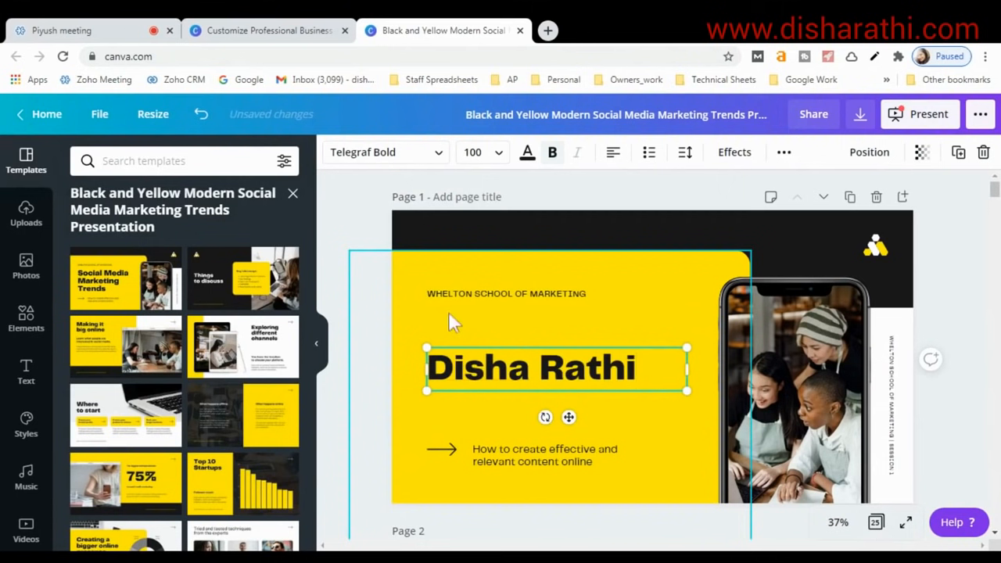
pyautogui.click(563, 455)
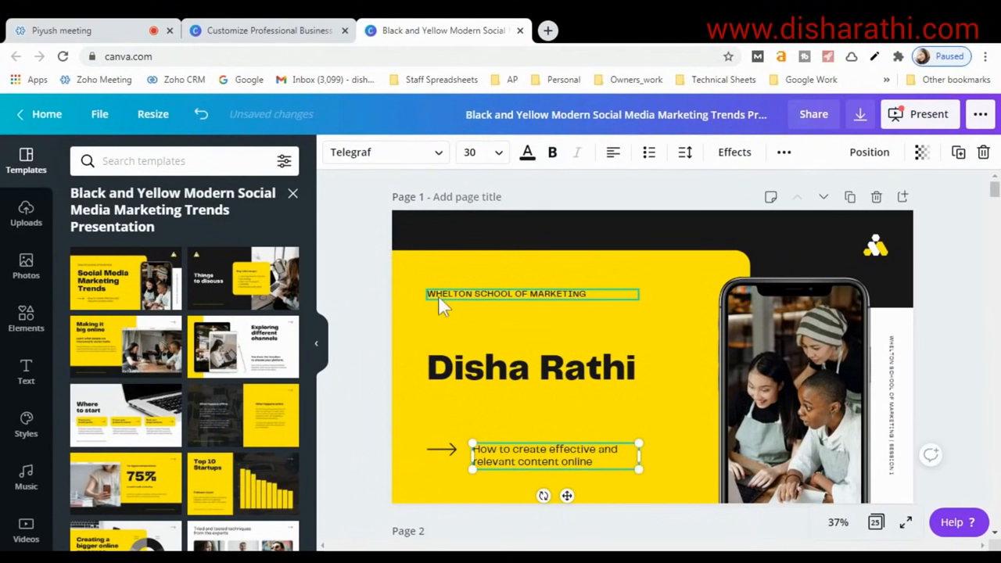
pyautogui.click(466, 295)
pyautogui.click(491, 458)
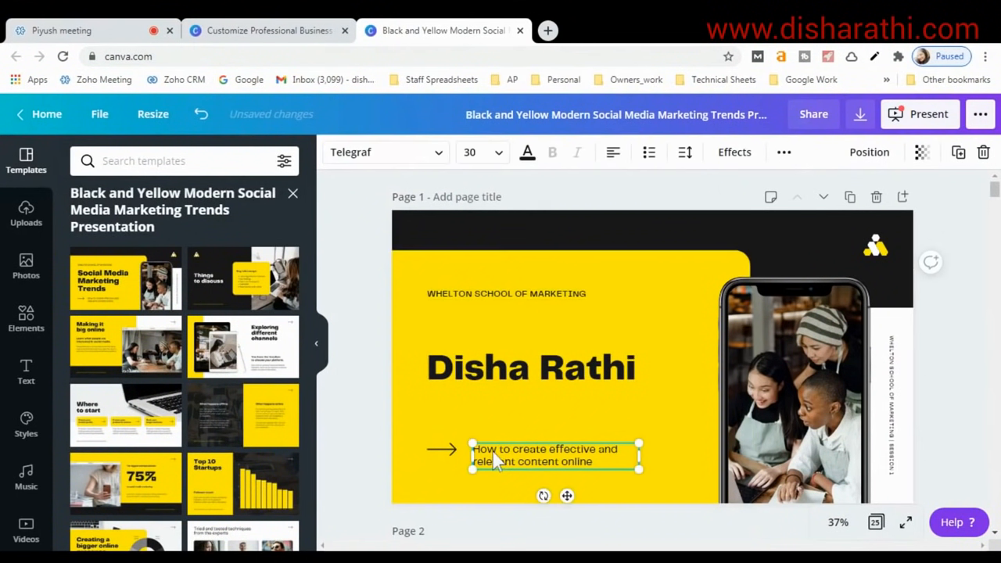
pyautogui.click(466, 294)
pyautogui.doubleClick(467, 294)
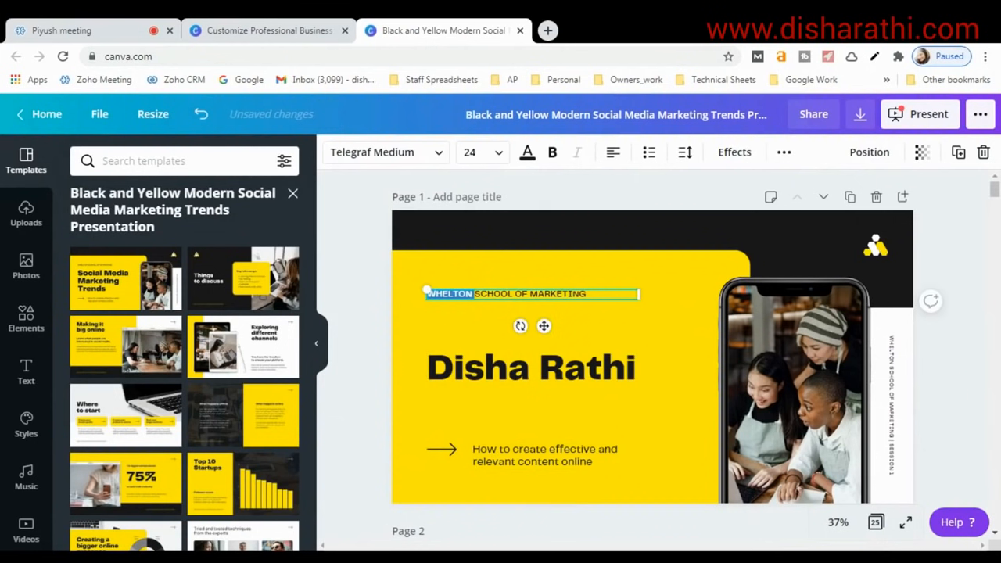
pyautogui.hotkey('ctrl', 'a')
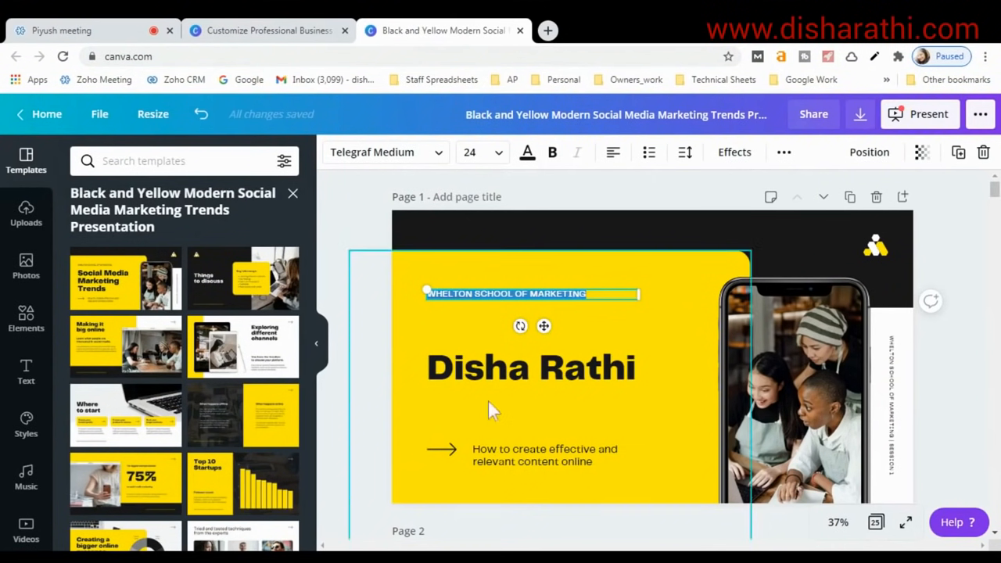
pyautogui.click(485, 455)
pyautogui.click(480, 294)
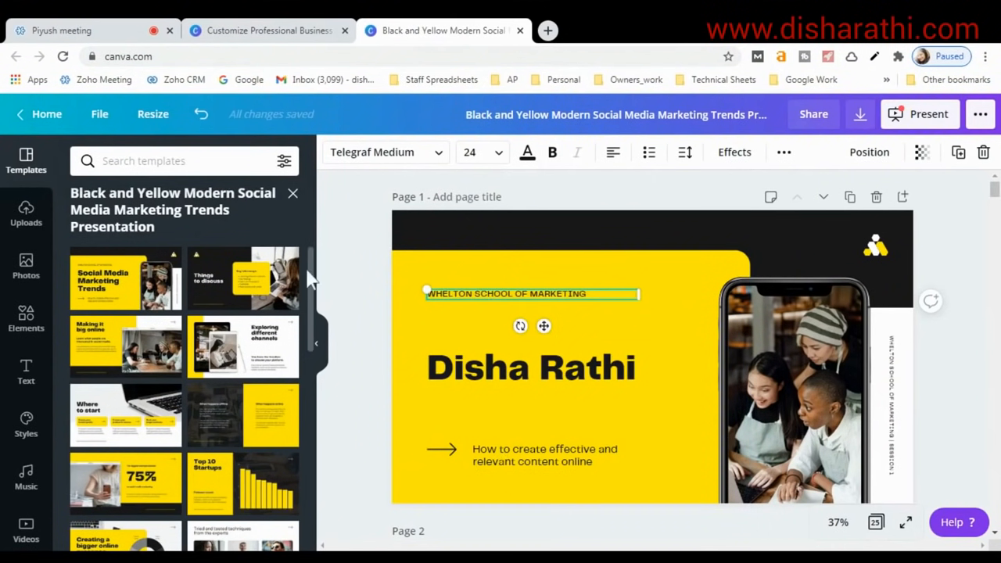
pyautogui.scroll(-6, 449, 375)
pyautogui.scroll(3, 525, 344)
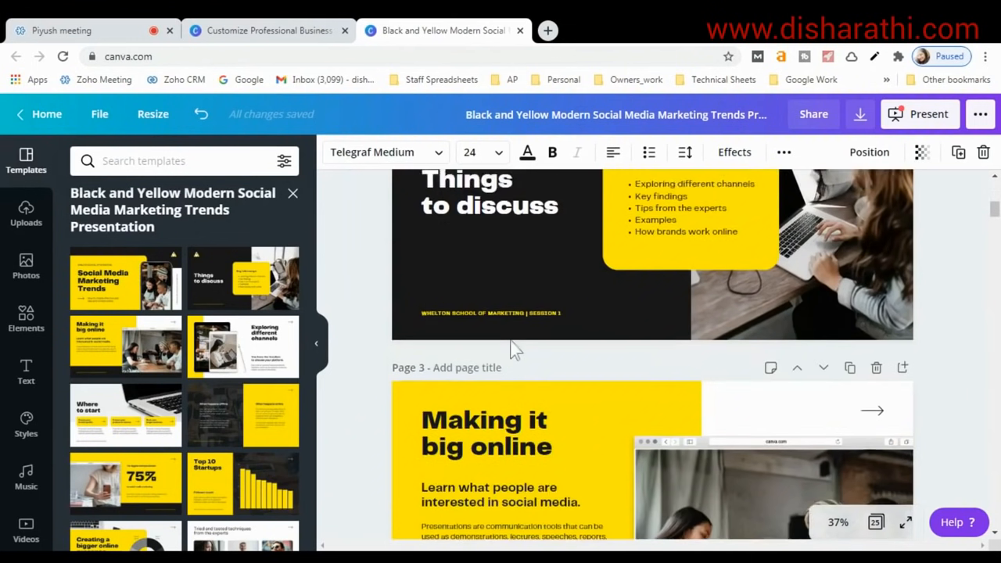
pyautogui.click(638, 366)
pyautogui.click(681, 420)
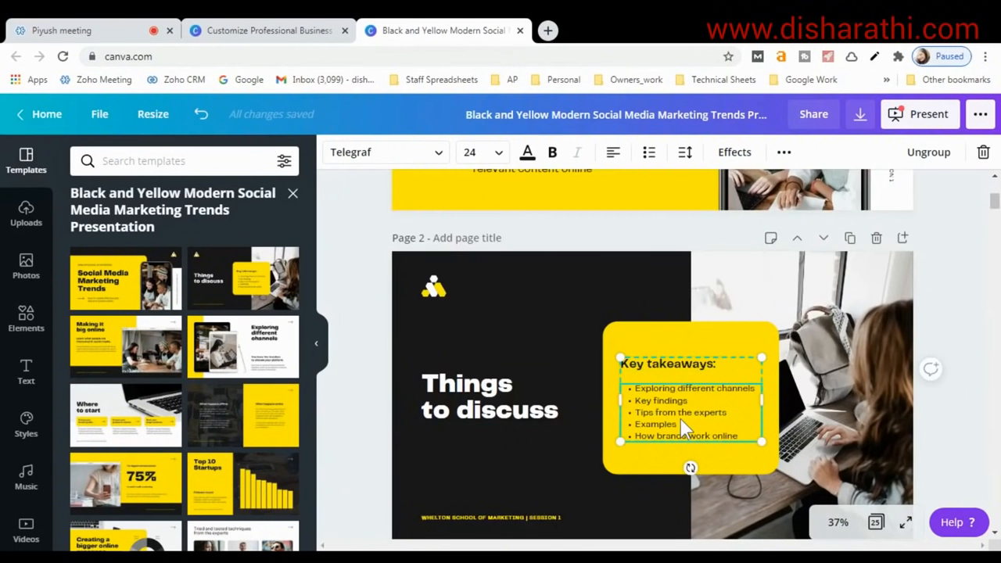
pyautogui.click(487, 354)
pyautogui.scroll(2, 517, 399)
pyautogui.scroll(2, 508, 403)
pyautogui.scroll(-2, 505, 402)
pyautogui.scroll(2, 505, 395)
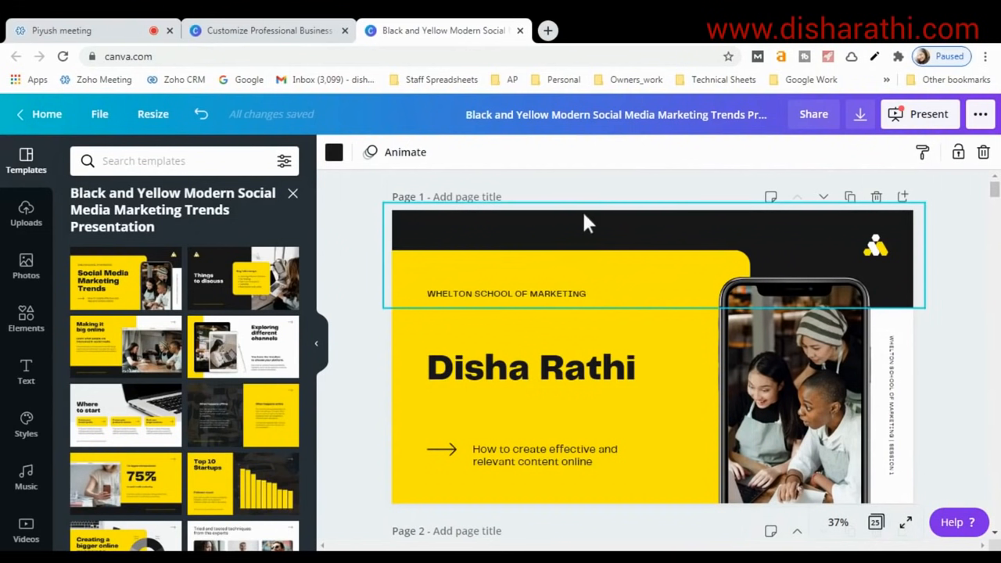
pyautogui.click(541, 228)
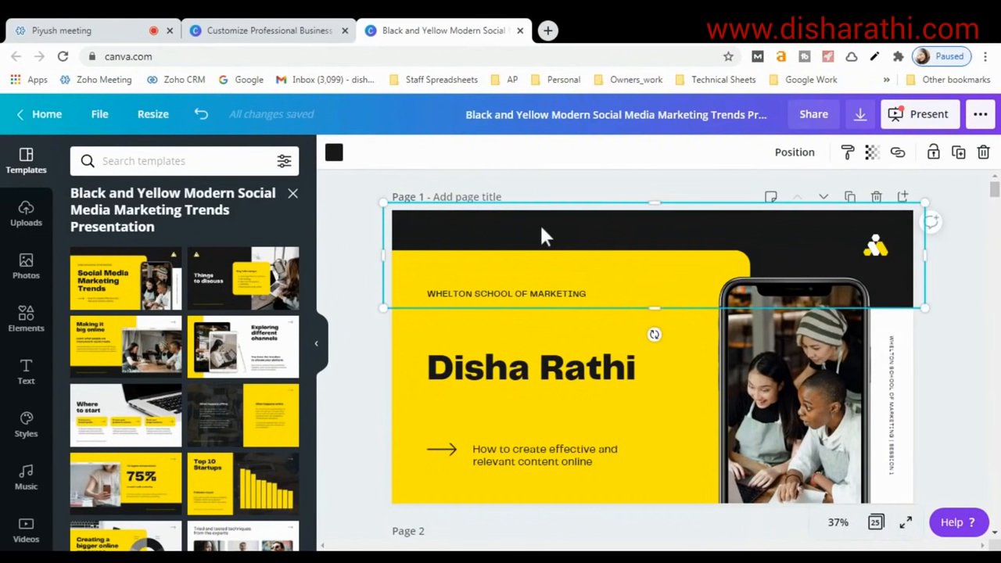
pyautogui.click(334, 154)
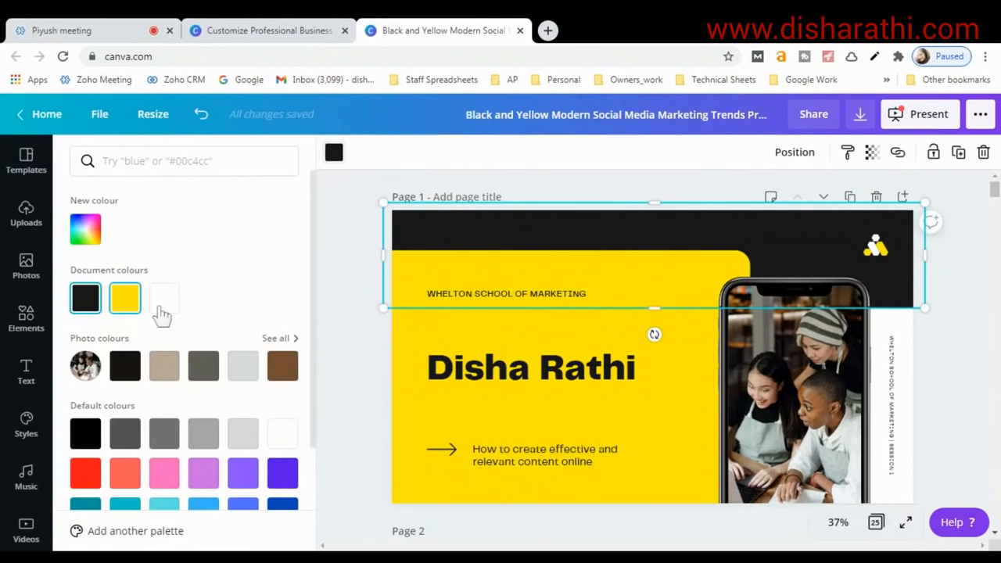
pyautogui.click(83, 473)
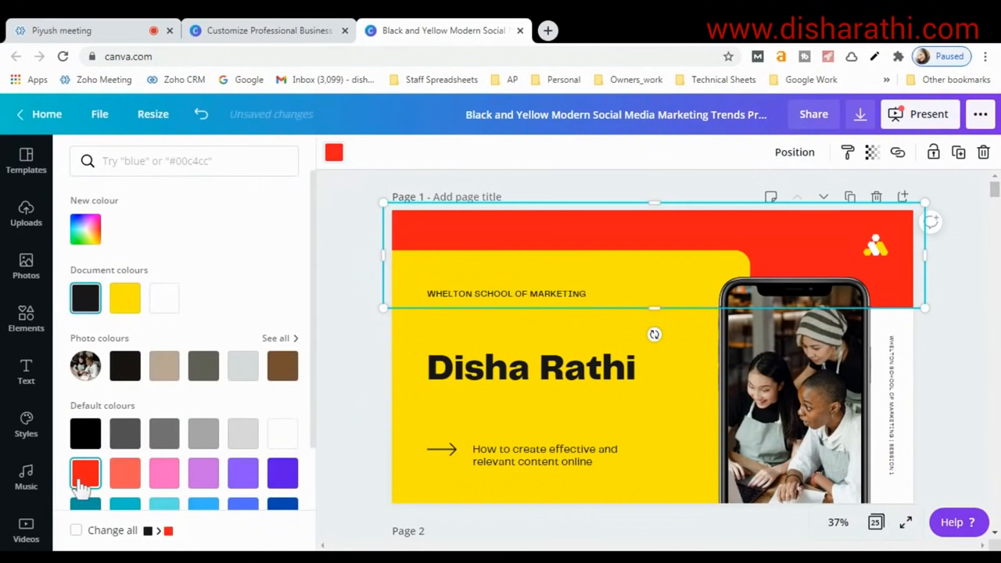
pyautogui.click(163, 473)
pyautogui.click(203, 473)
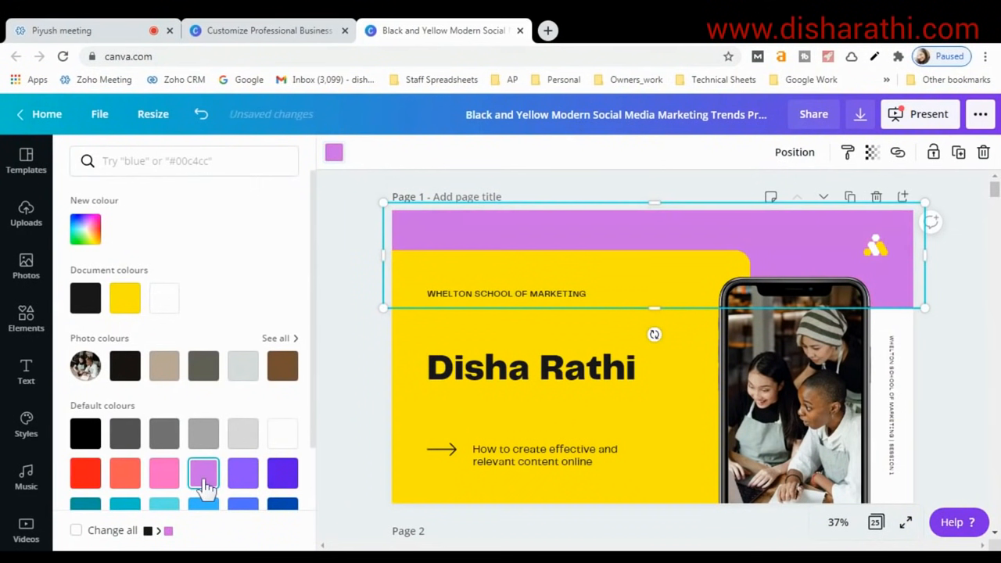
pyautogui.click(282, 474)
pyautogui.click(125, 366)
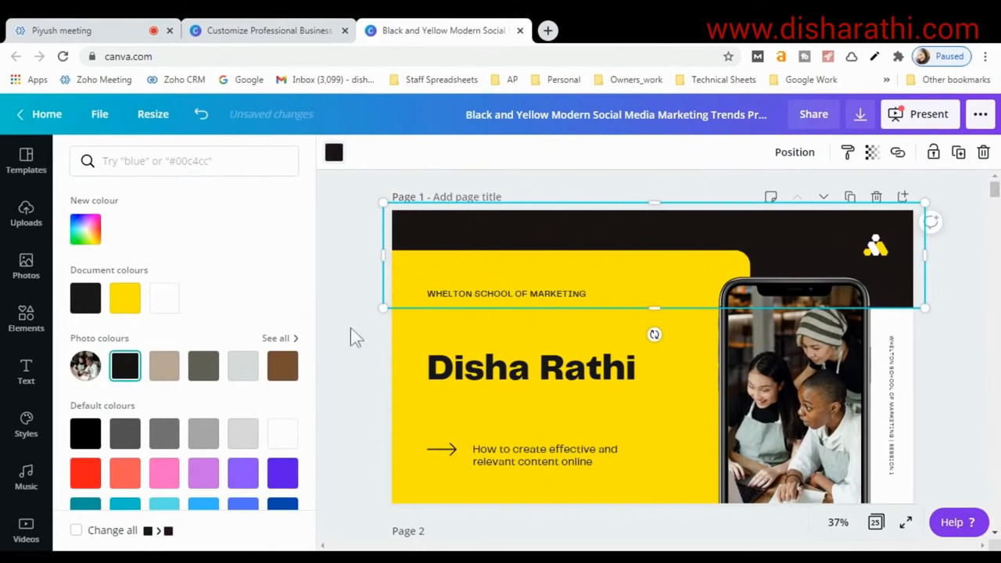
pyautogui.click(485, 376)
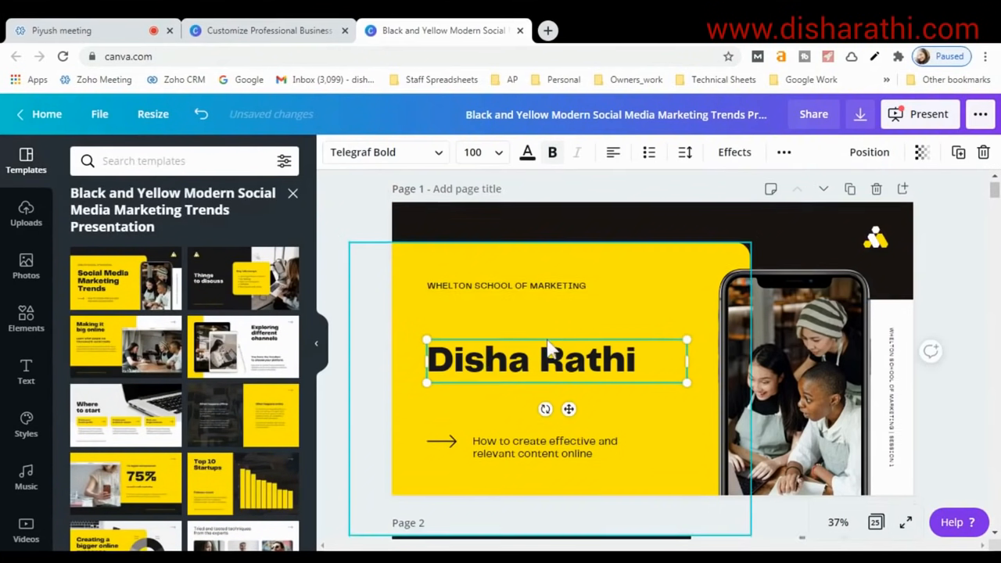
# Select the title slide's dark top band, then show the Elements library beside the 'Things to discuss' slide.
pyautogui.scroll(-4, 548, 352)
pyautogui.scroll(-5, 547, 340)
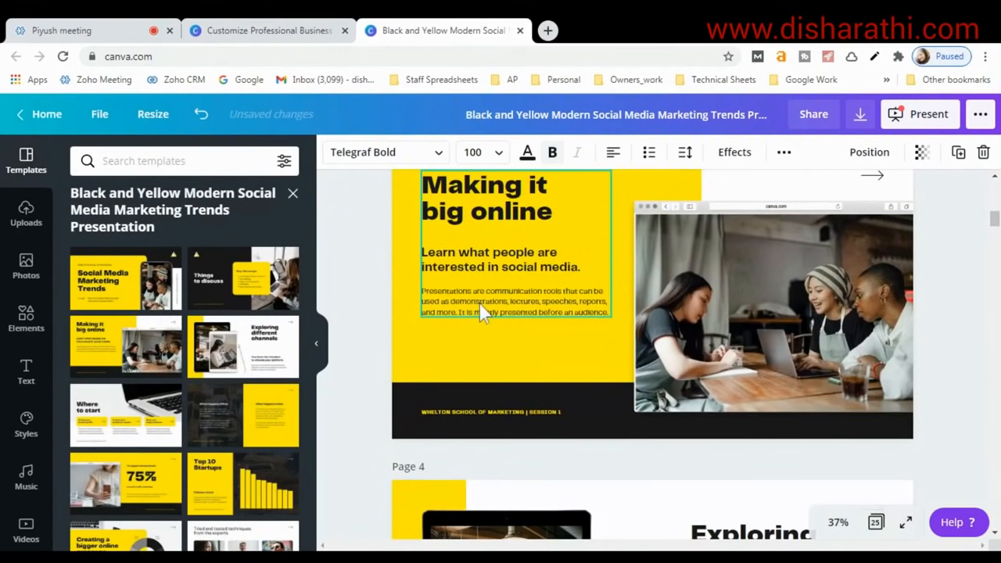
pyautogui.scroll(5, 549, 323)
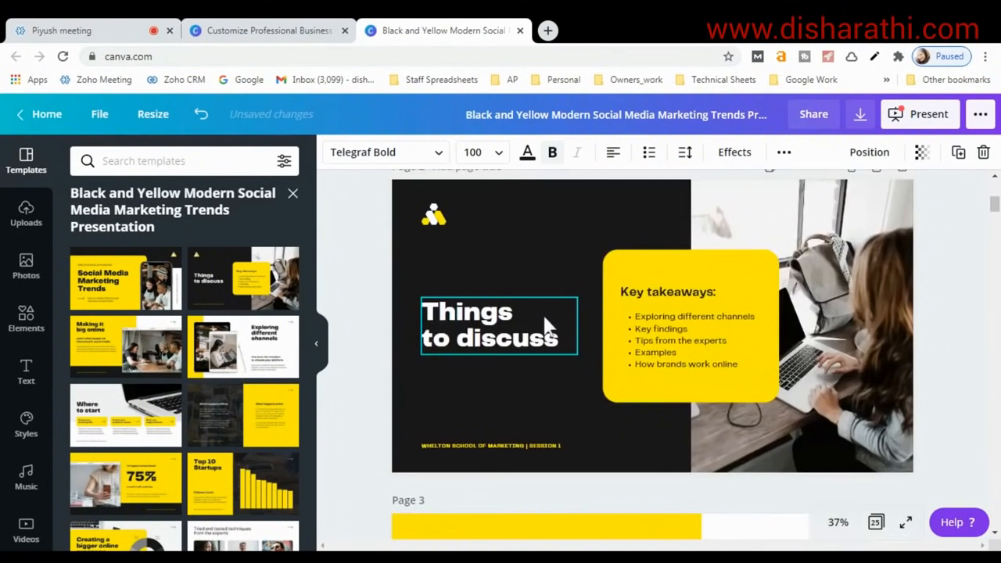
pyautogui.scroll(3, 545, 321)
pyautogui.scroll(-2, 524, 349)
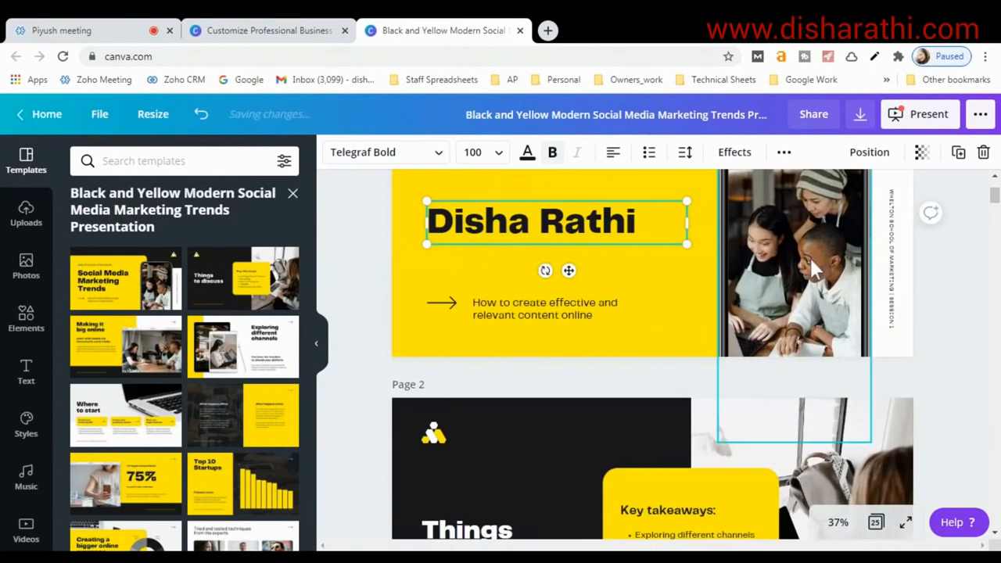
pyautogui.moveTo(995, 199)
pyautogui.mouseDown()
pyautogui.moveTo(997, 374)
pyautogui.moveTo(994, 194)
pyautogui.mouseUp()
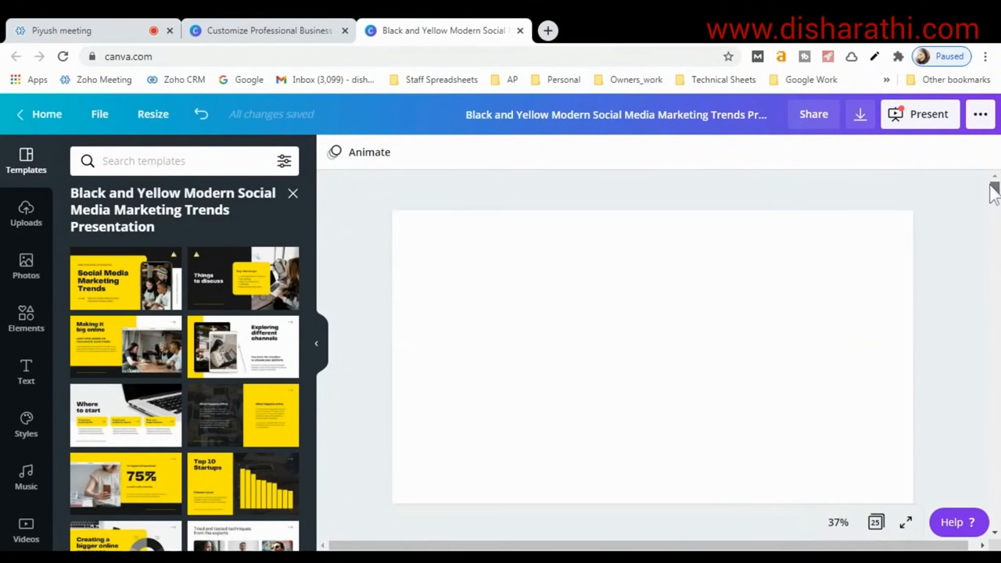
pyautogui.scroll(-8, 403, 318)
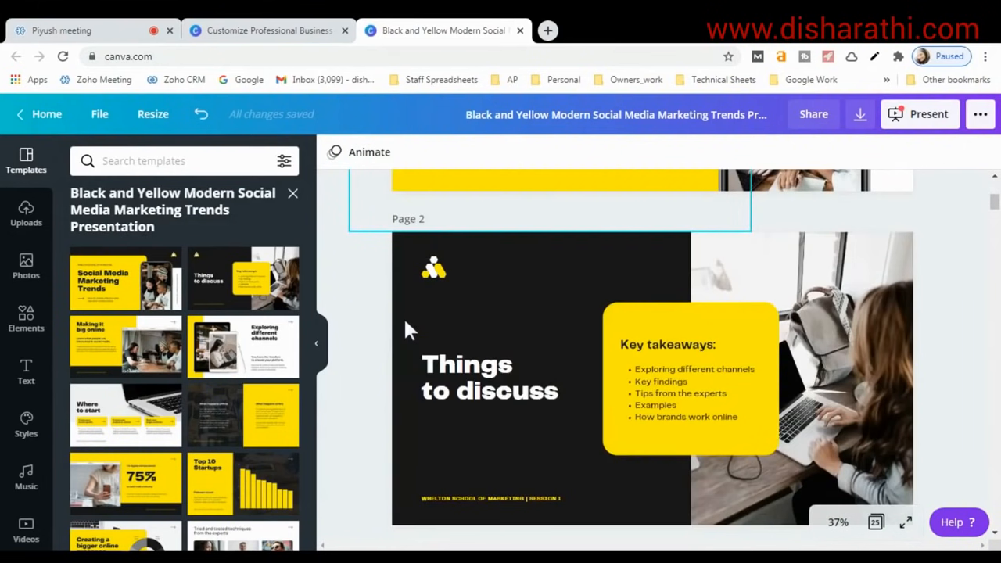
pyautogui.scroll(8, 396, 290)
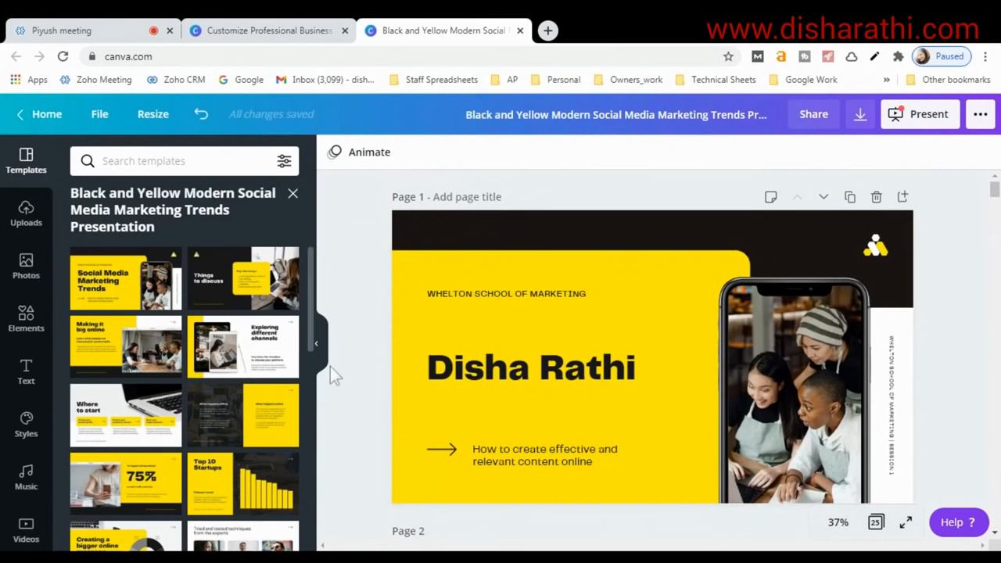
pyautogui.click(431, 244)
pyautogui.scroll(-8, 472, 374)
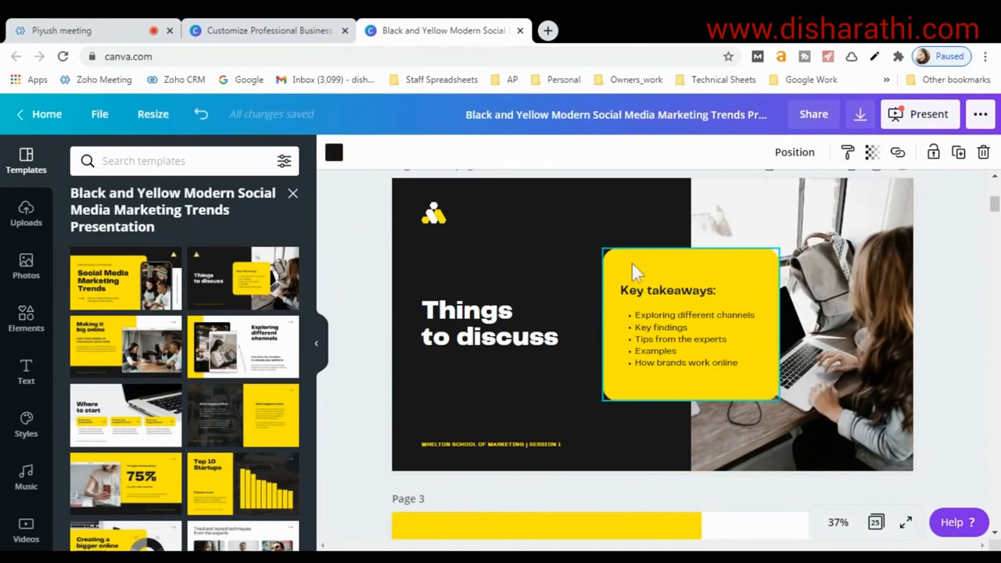
pyautogui.click(28, 321)
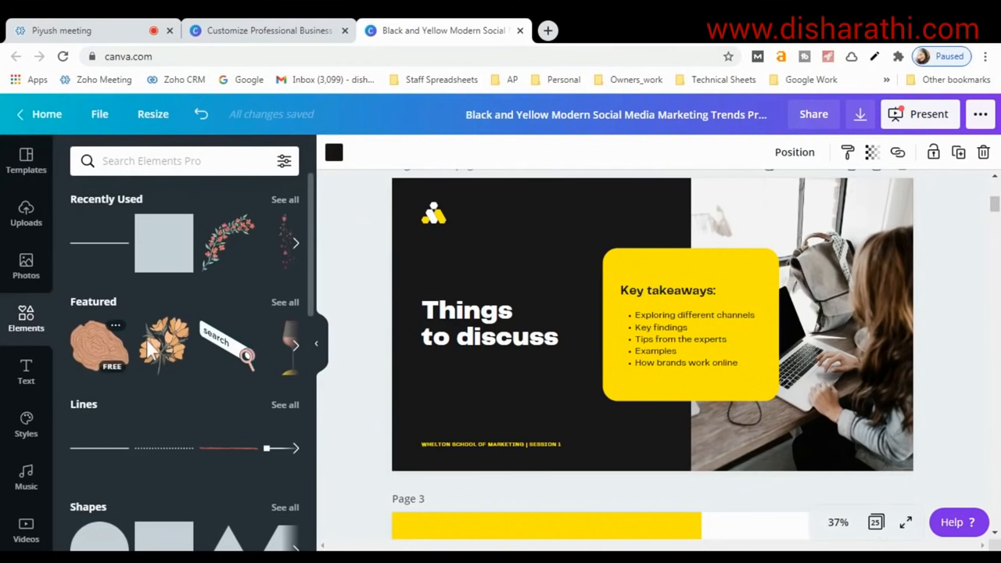
# Show the Text panel's heading, subheading and body options, after a brief look at Photos.
pyautogui.click(25, 369)
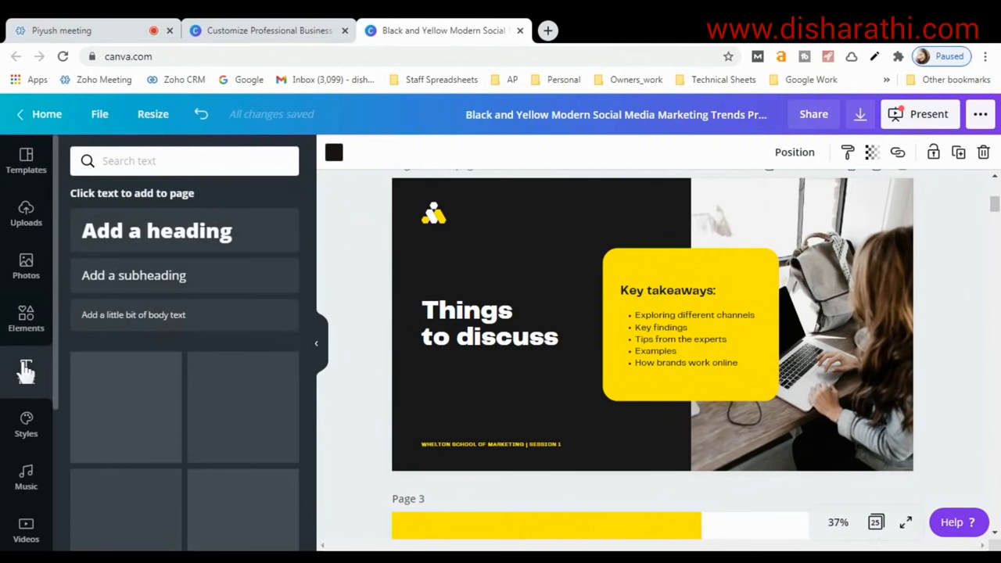
pyautogui.click(24, 281)
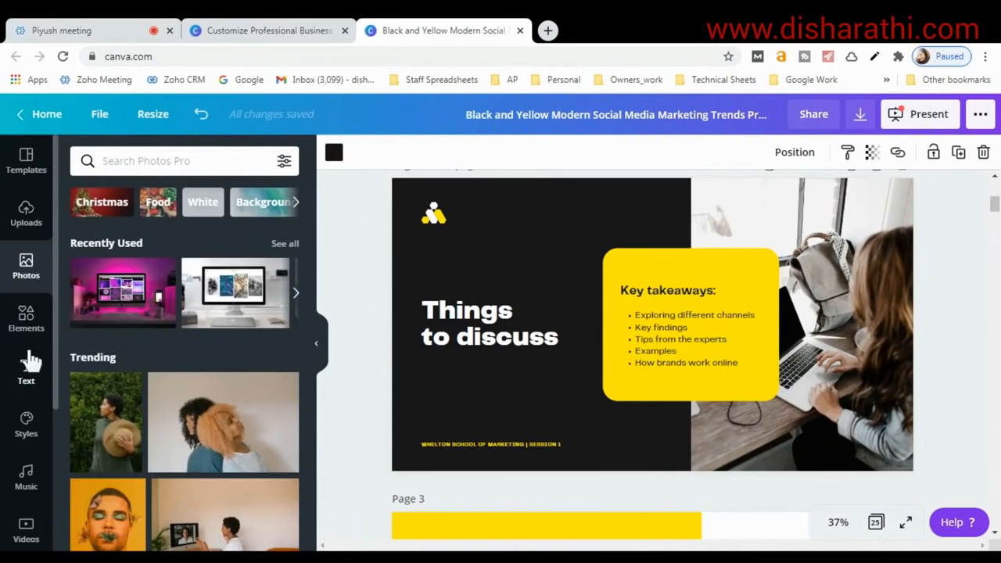
pyautogui.click(35, 380)
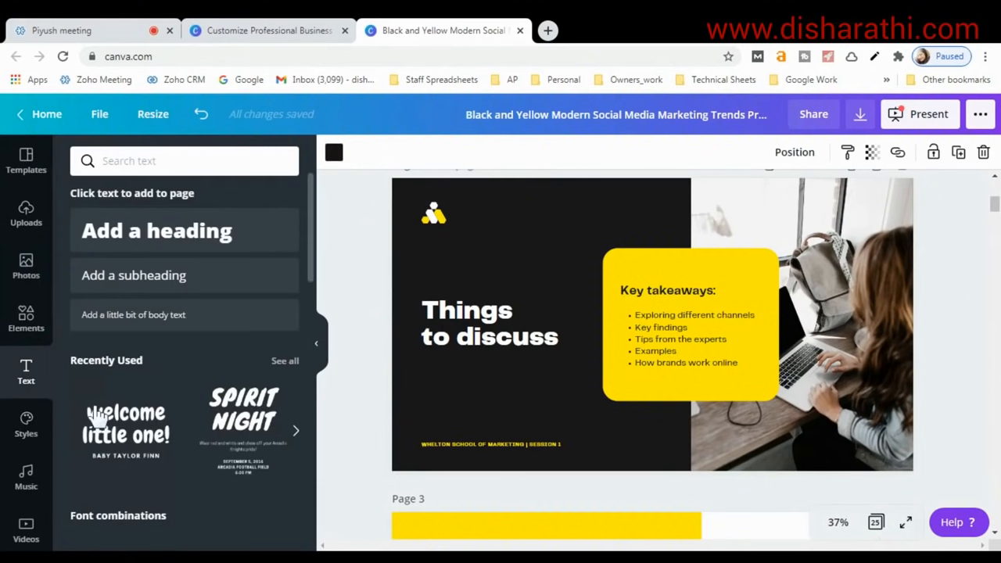
pyautogui.scroll(5, 607, 351)
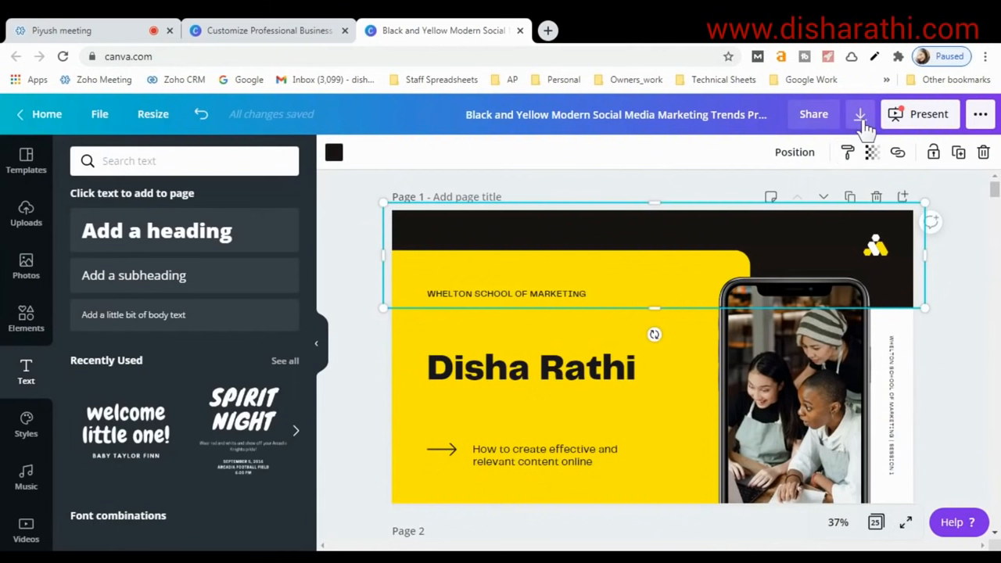
# Download all 25 pages with the file type set to PDF Standard.
pyautogui.click(861, 117)
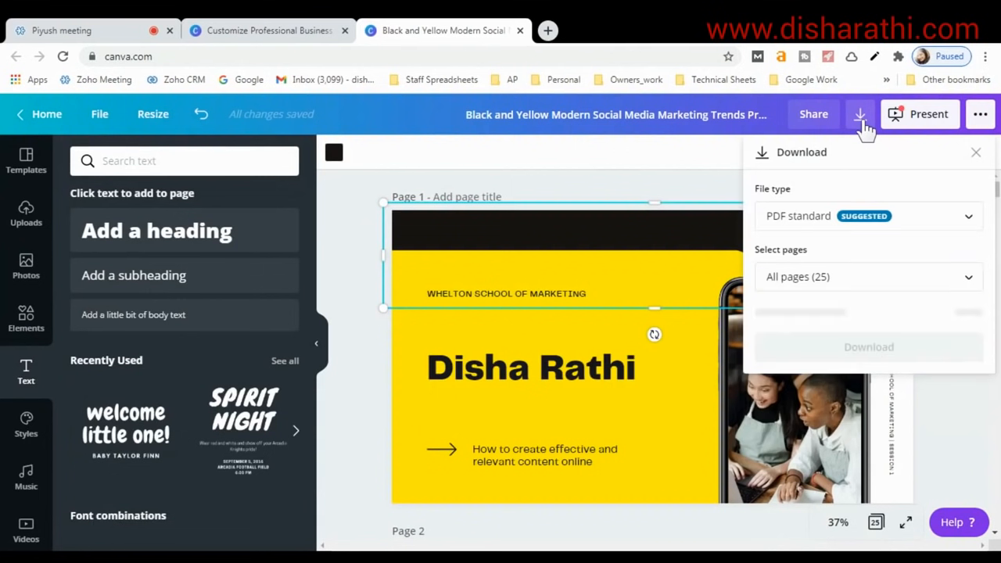
pyautogui.click(788, 230)
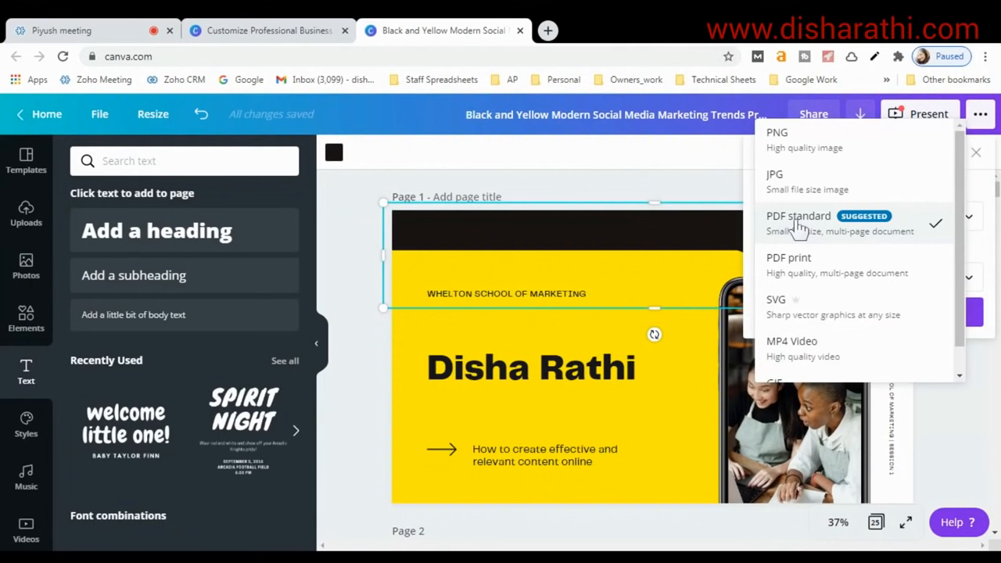
pyautogui.scroll(-1, 783, 235)
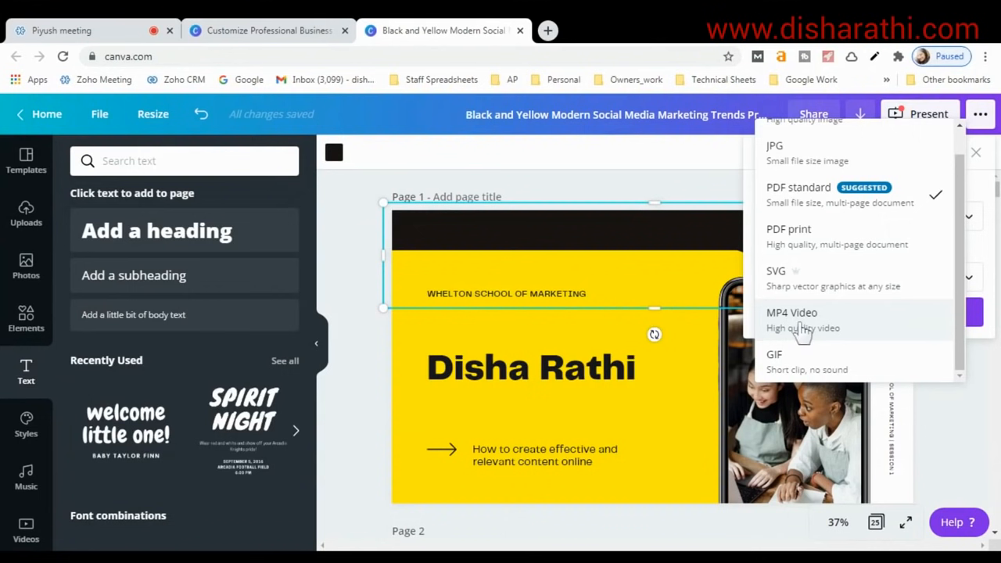
pyautogui.scroll(1, 818, 317)
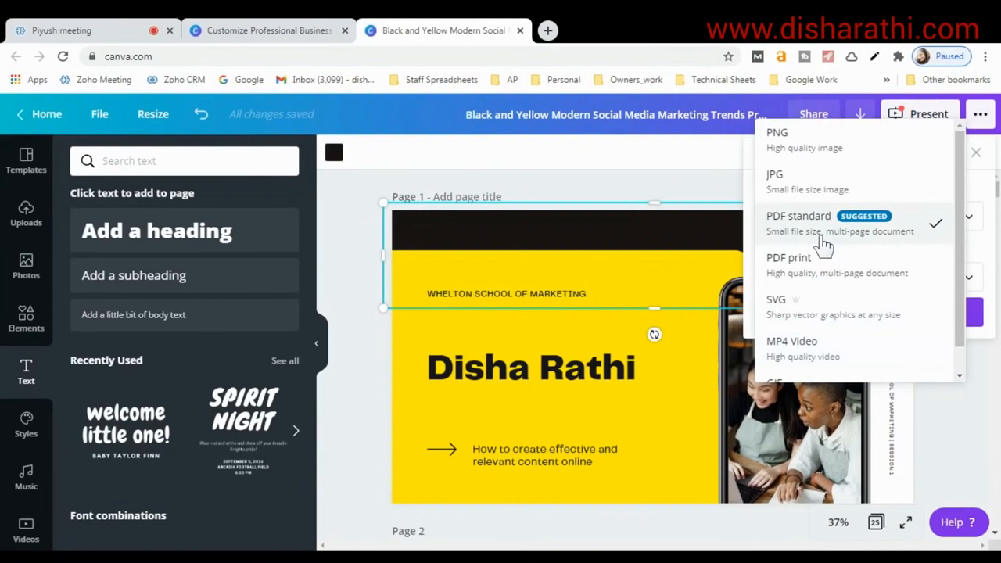
pyautogui.click(821, 233)
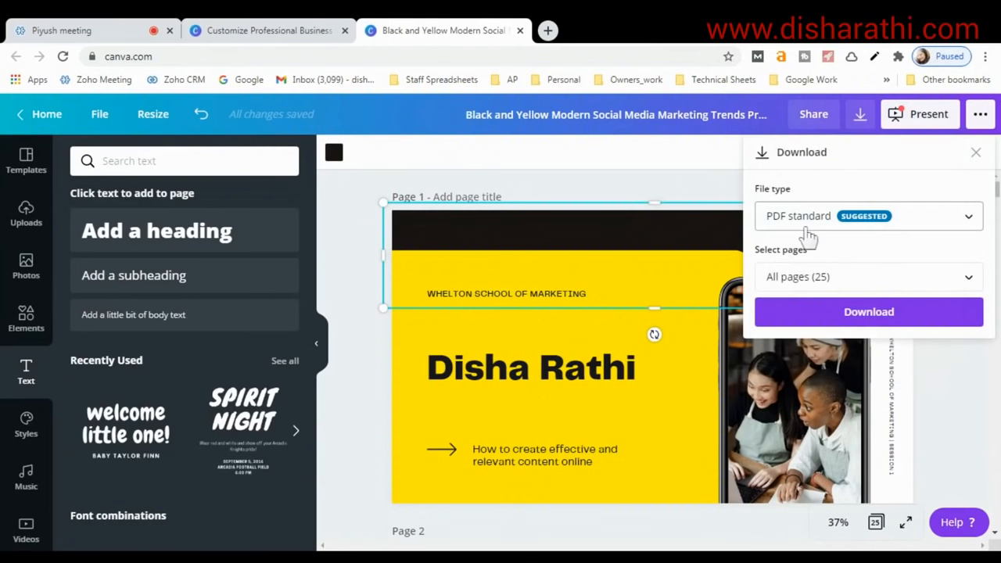
pyautogui.click(809, 280)
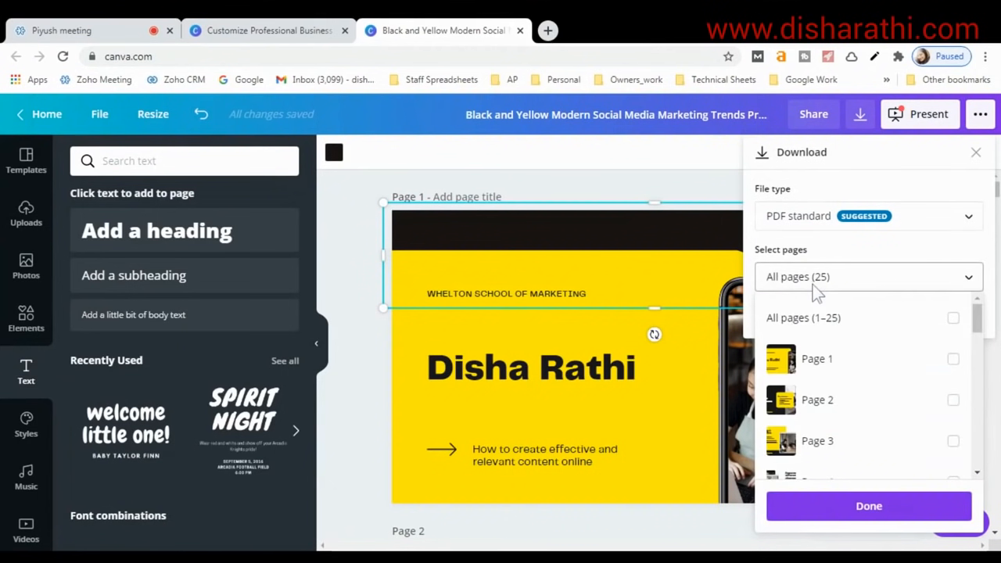
pyautogui.scroll(-7, 849, 361)
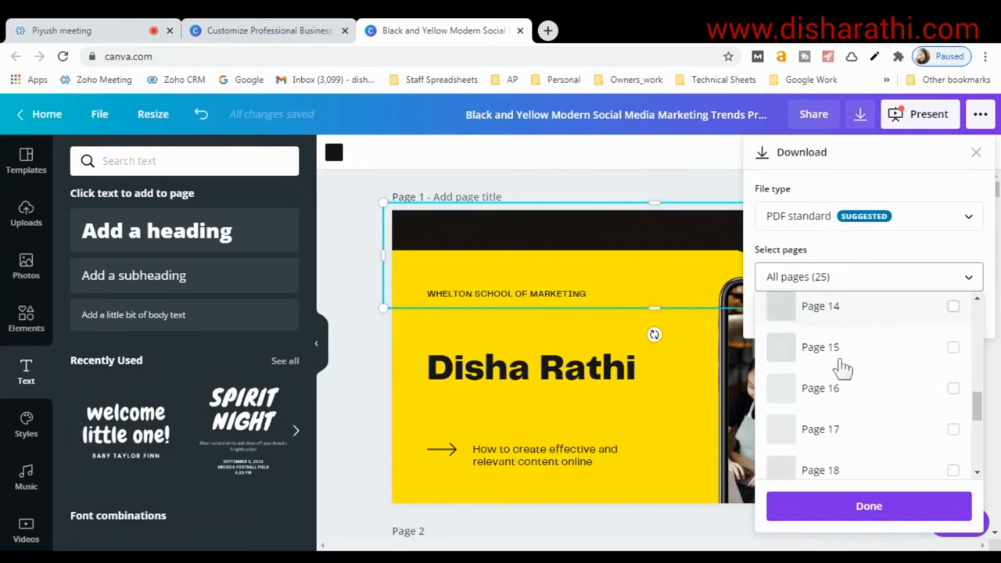
pyautogui.scroll(4, 821, 347)
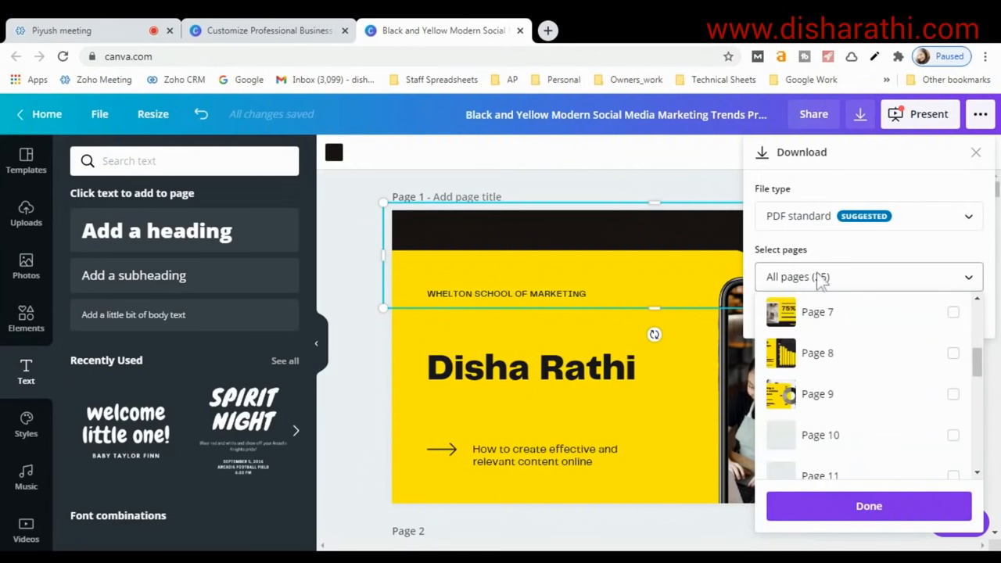
pyautogui.click(820, 279)
pyautogui.click(856, 317)
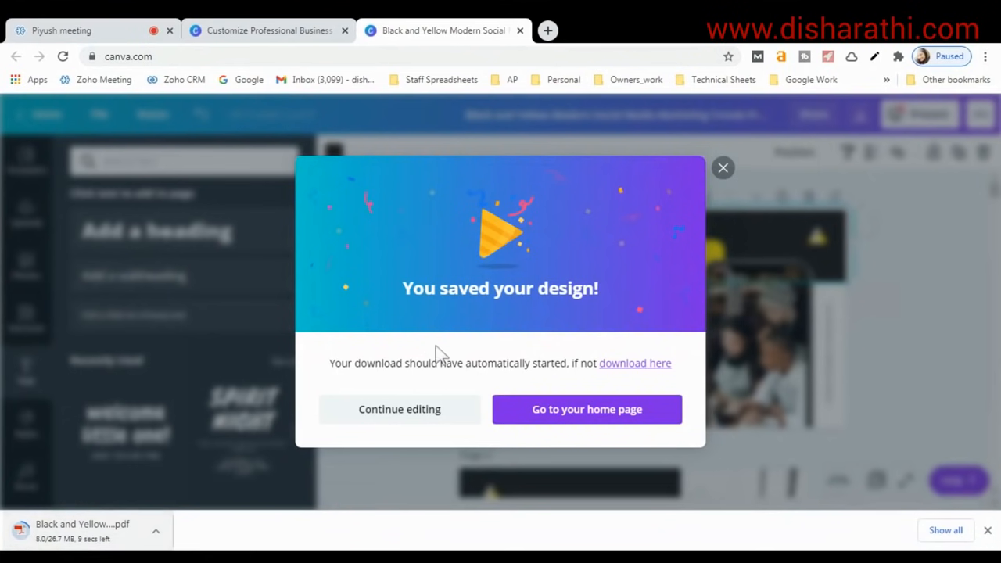
# Close the 'You saved your design!' dialog and open the 26.7 MB downloaded PDF.
pyautogui.click(723, 168)
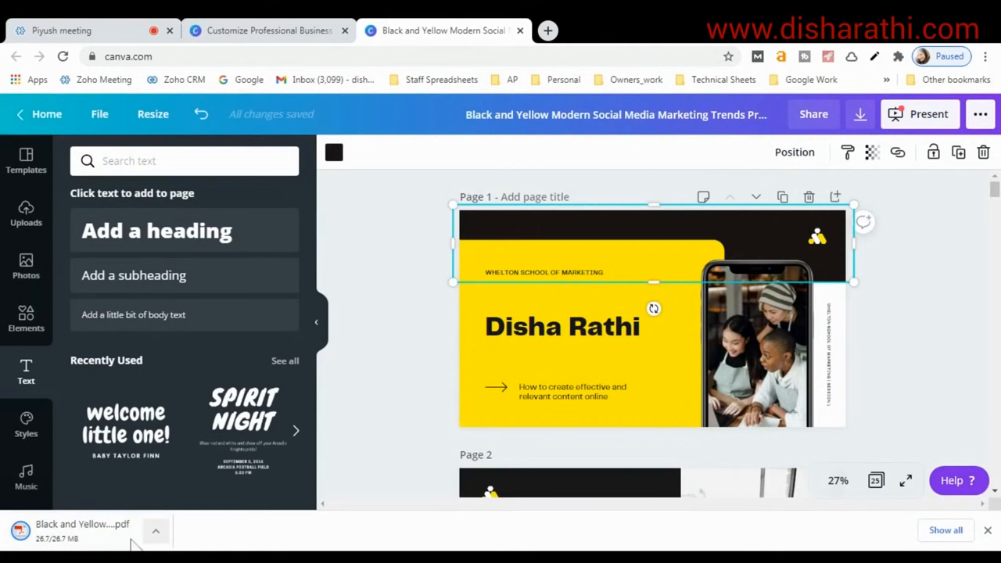
pyautogui.click(84, 539)
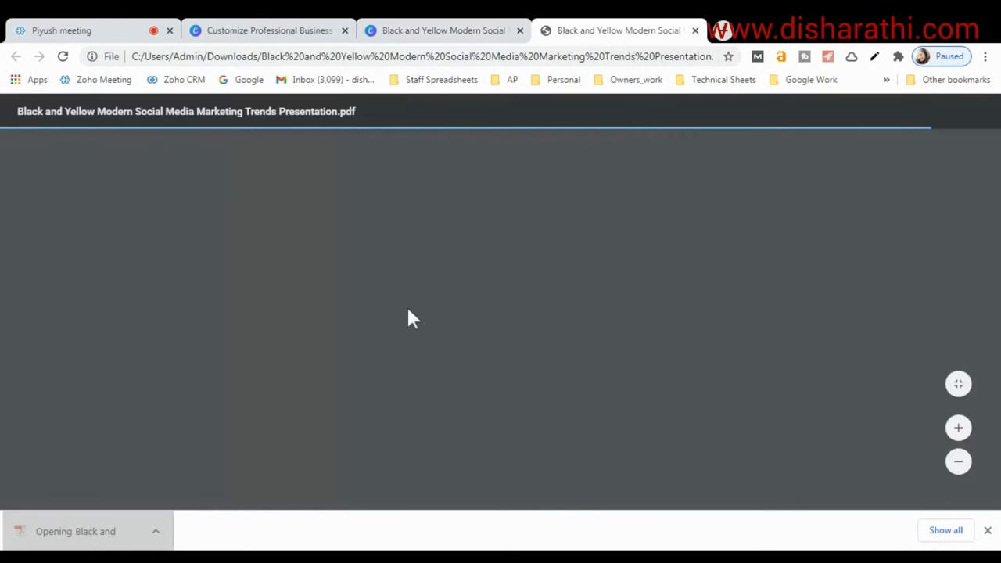
# Scroll through the 25-page PDF and back to page 1, then return to the Canva editor tab.
pyautogui.scroll(-6, 436, 276)
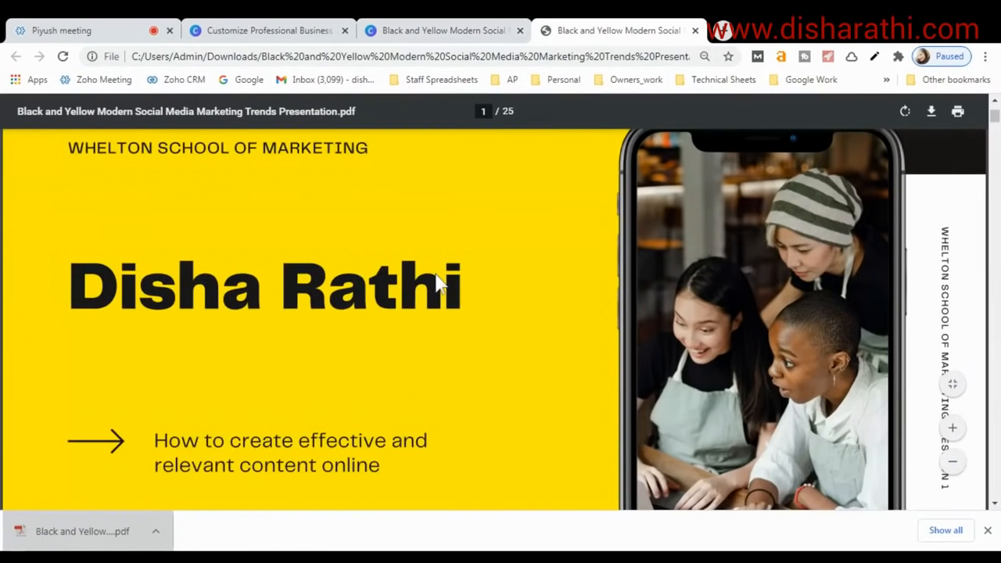
pyautogui.scroll(-8, 436, 275)
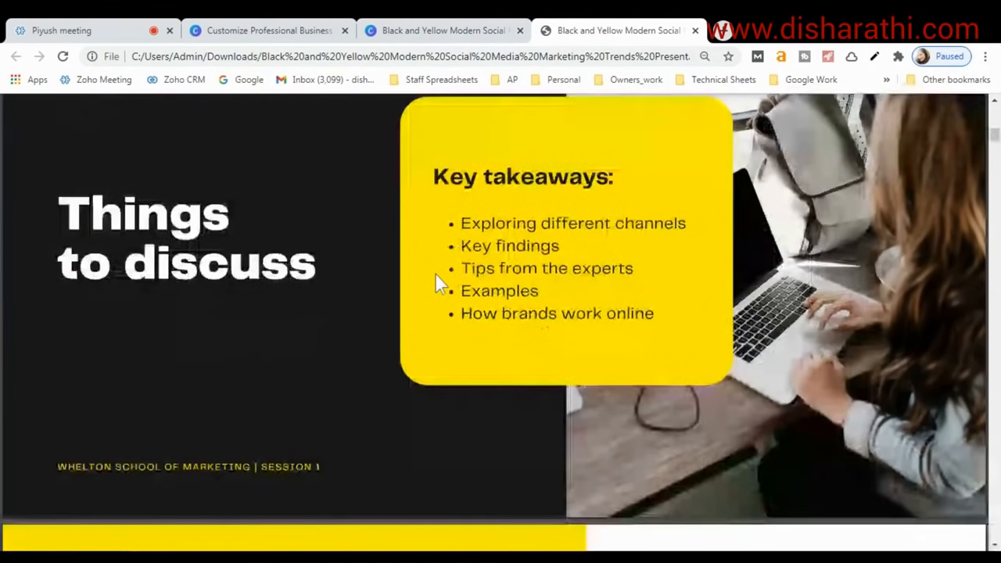
pyautogui.scroll(-8, 436, 274)
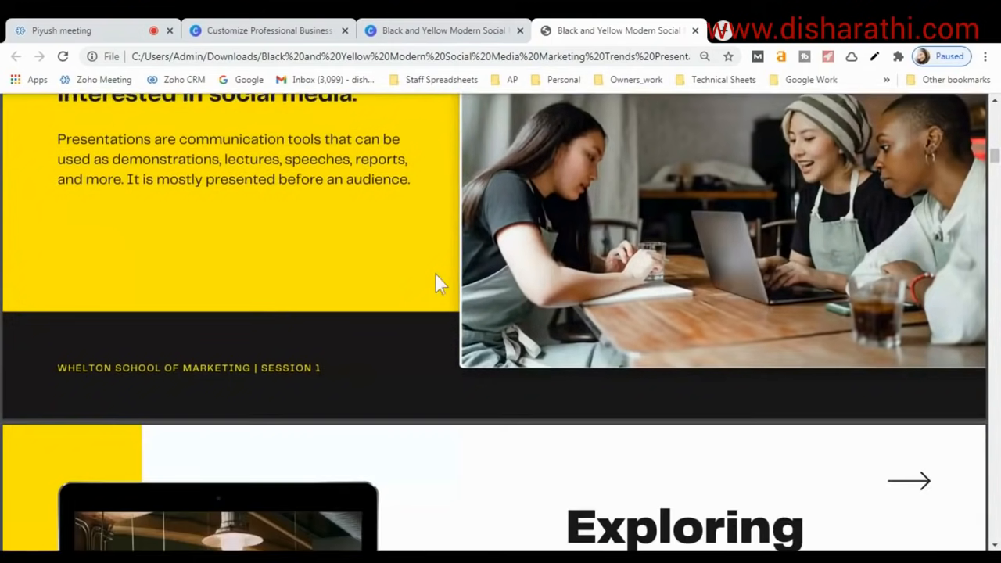
pyautogui.scroll(-10, 441, 285)
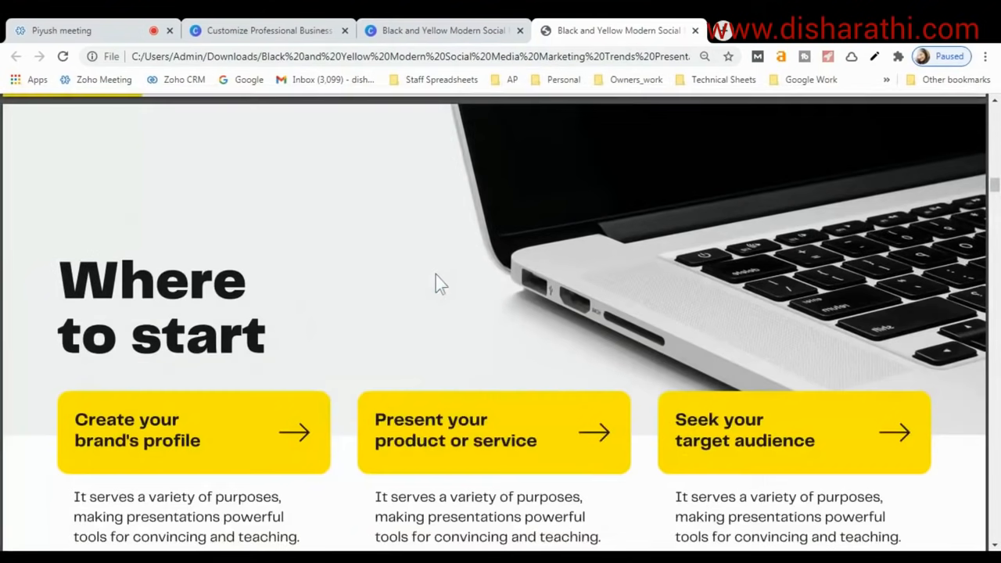
pyautogui.scroll(-10, 438, 283)
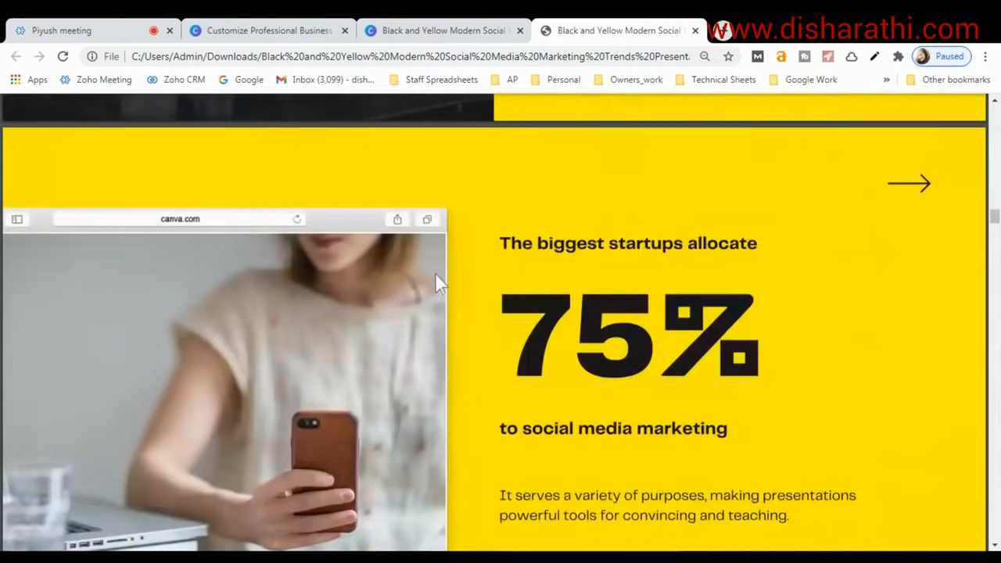
pyautogui.scroll(-5, 438, 283)
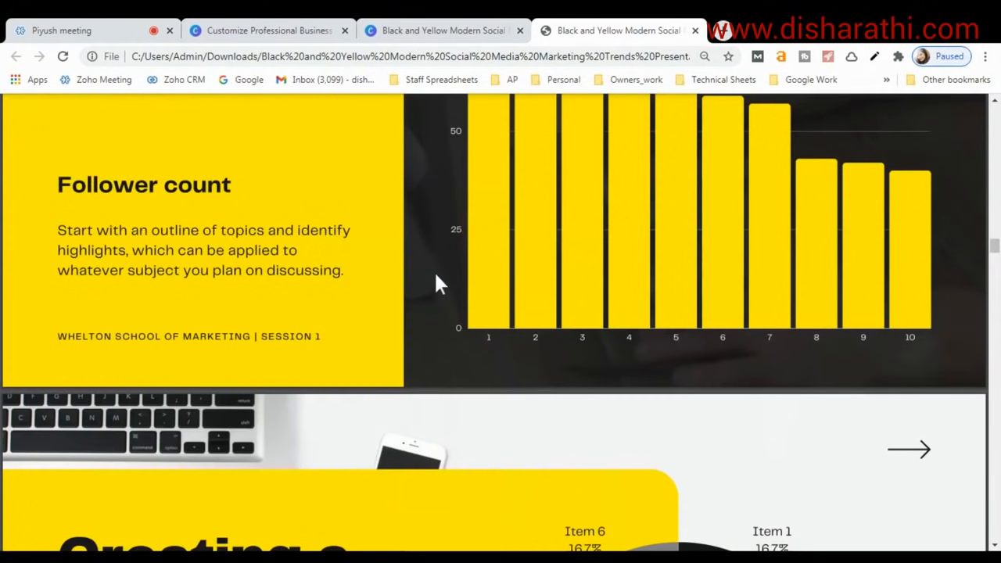
pyautogui.scroll(-3, 438, 283)
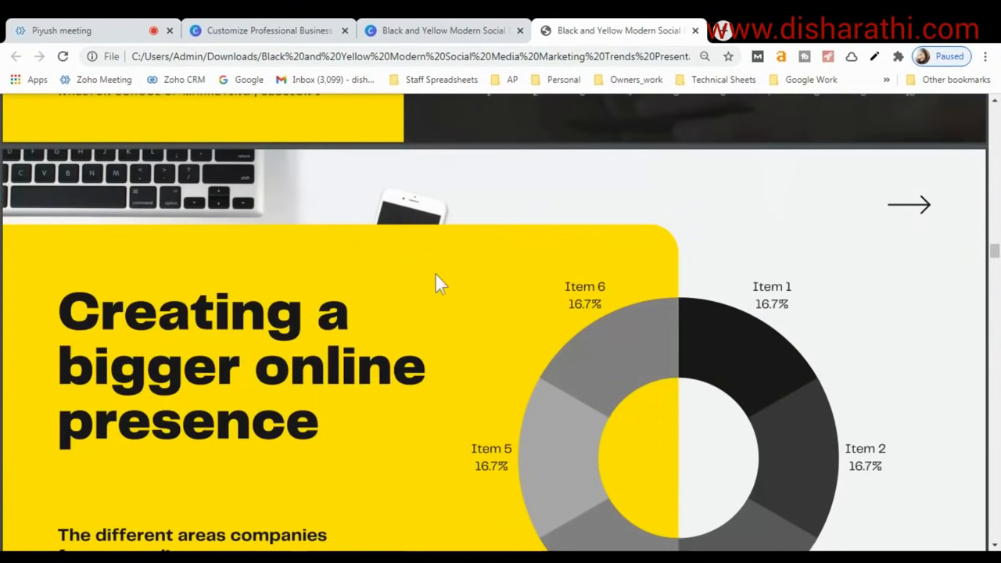
pyautogui.scroll(-12, 438, 284)
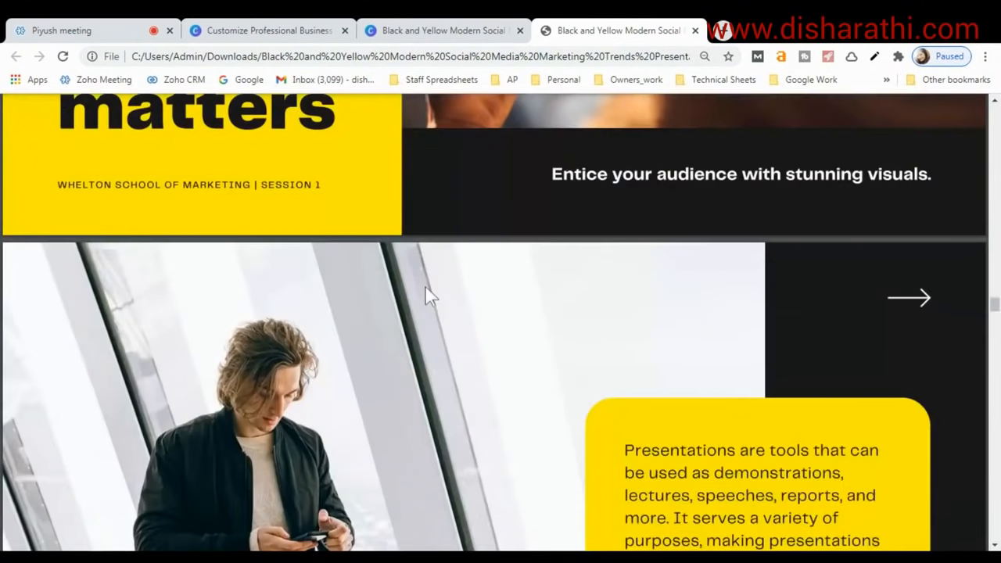
pyautogui.scroll(20, 425, 285)
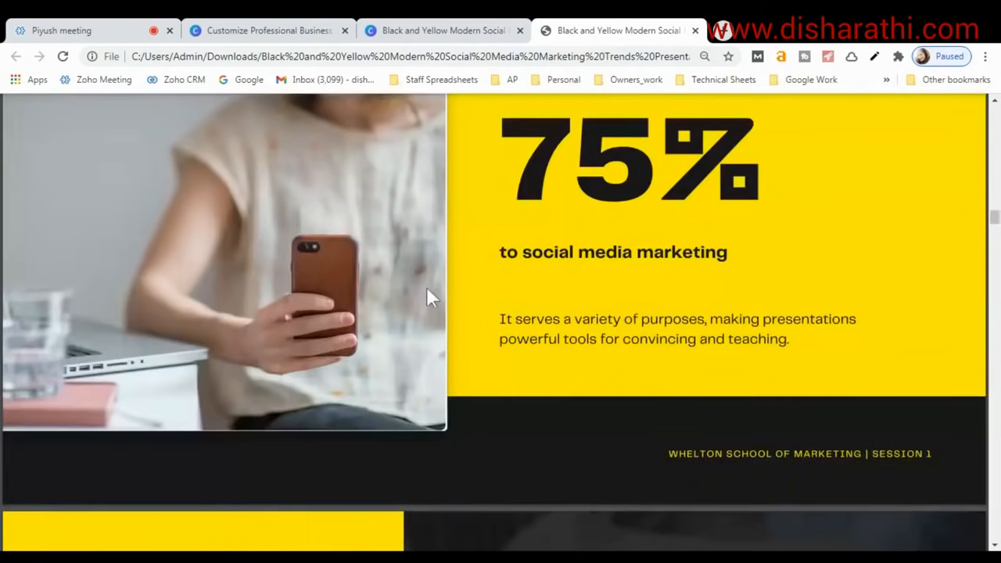
pyautogui.scroll(8, 427, 286)
pyautogui.scroll(10, 518, 296)
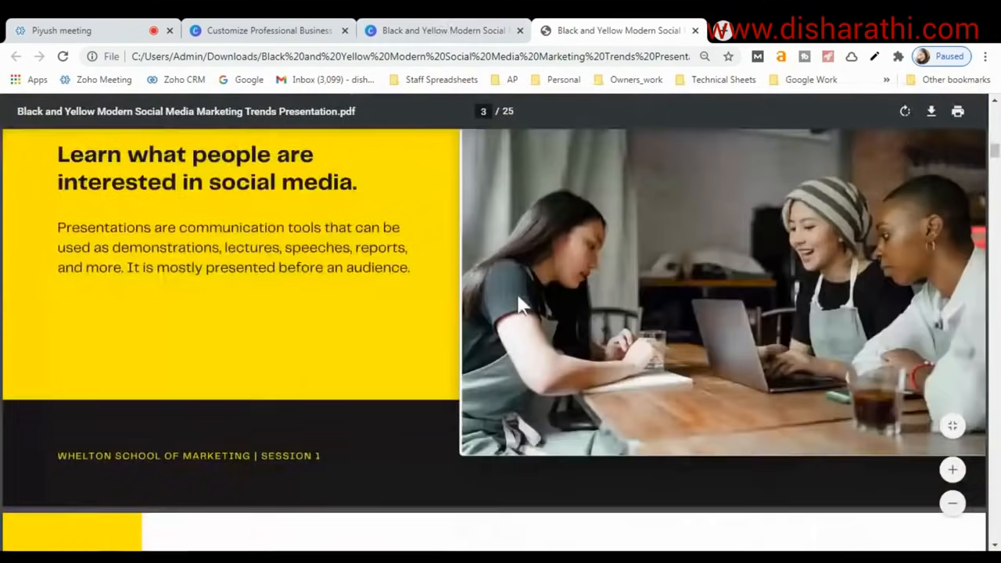
pyautogui.scroll(10, 518, 301)
pyautogui.click(447, 29)
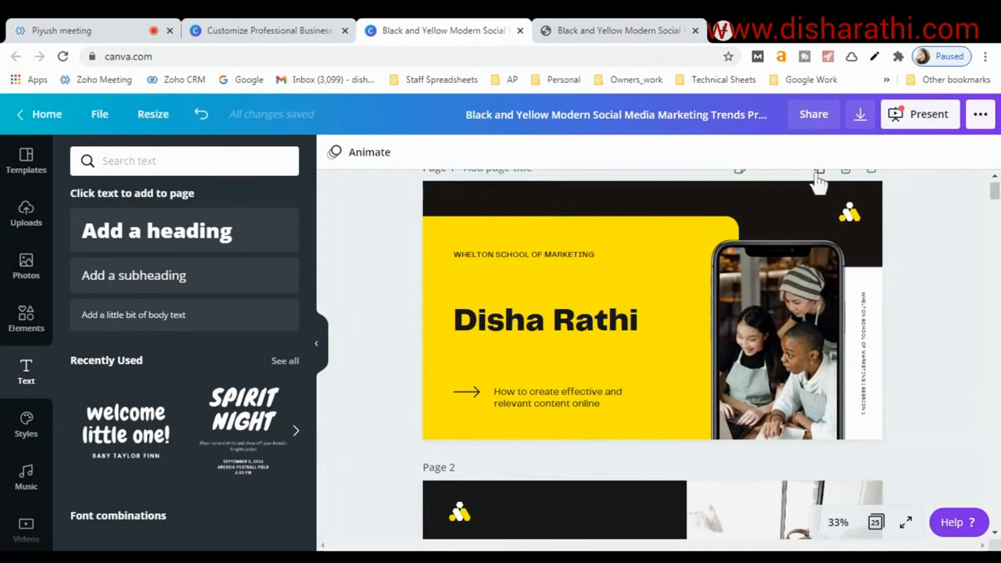
# Set the design's share link to view-only and copy it.
pyautogui.click(811, 117)
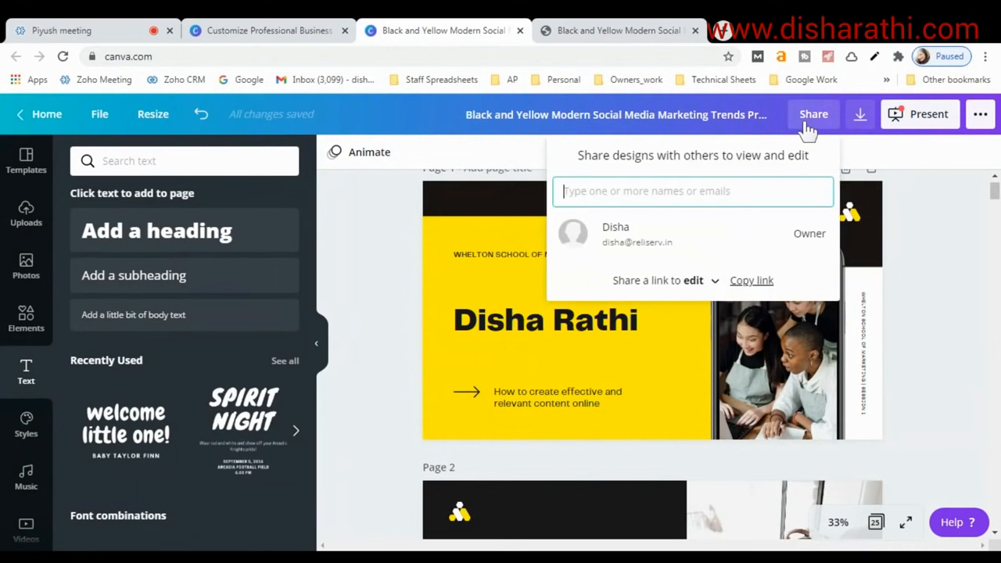
pyautogui.click(710, 281)
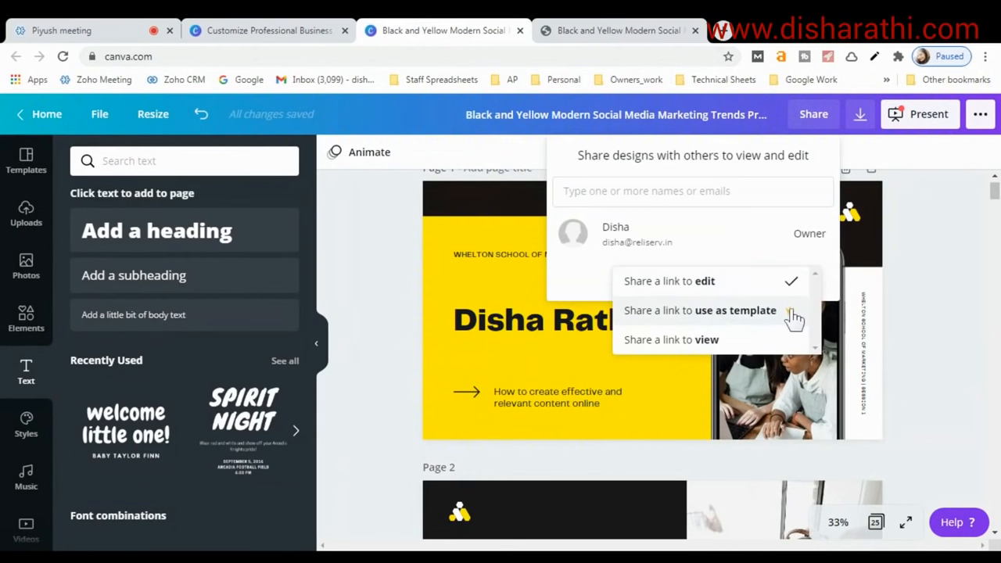
pyautogui.click(687, 344)
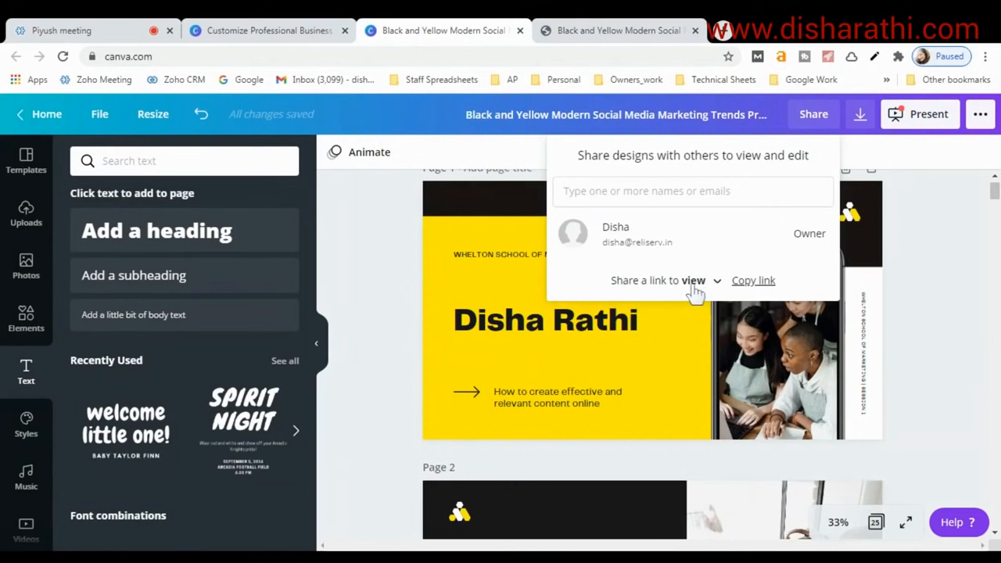
pyautogui.click(759, 283)
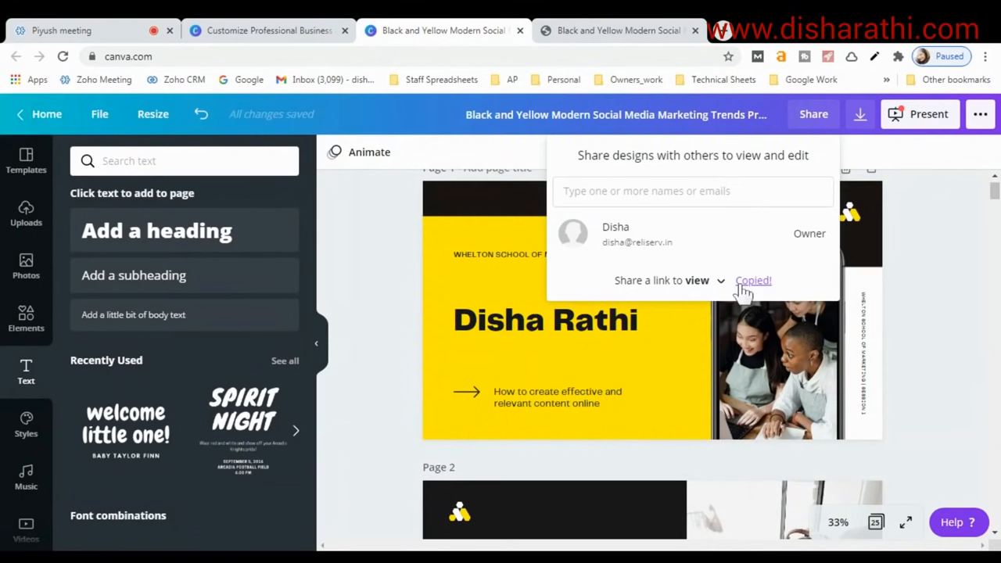
# Open the copied view-only link in a new browser tab.
pyautogui.hotkey('ctrl', 't')
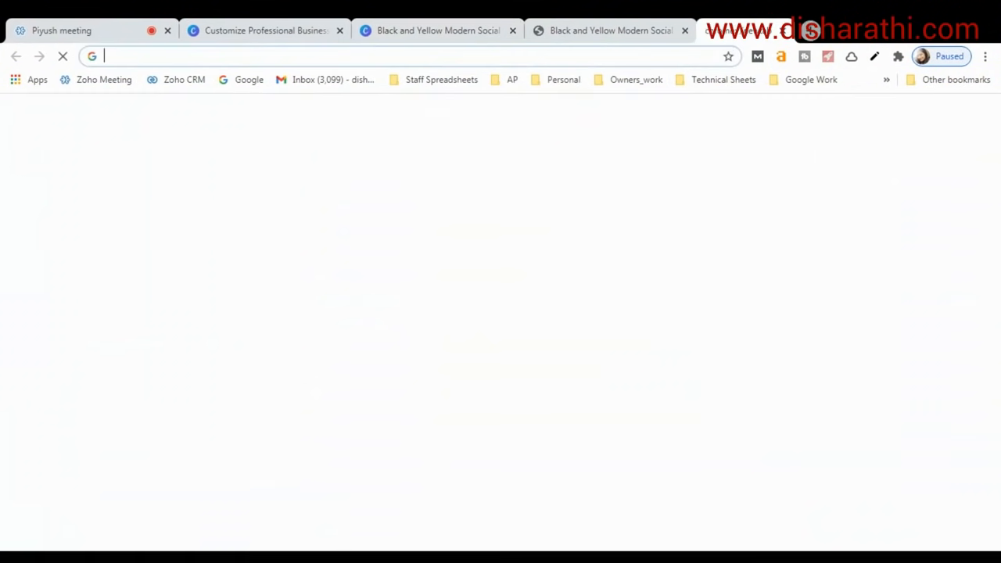
pyautogui.hotkey('ctrl', 'v')
pyautogui.press('Return')
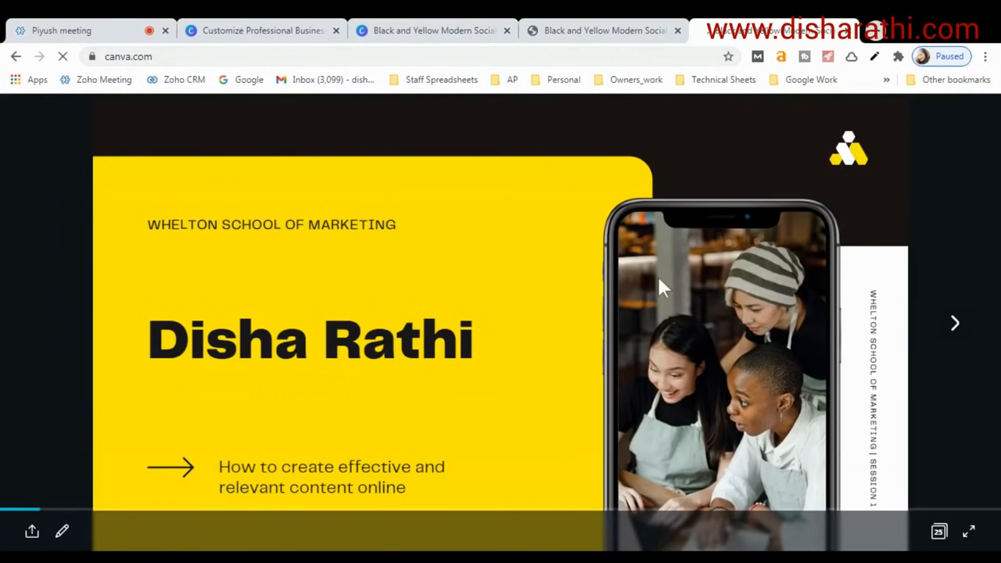
# Page through the shared view-only deck to the 'Top 10 Startups' slide.
pyautogui.click(954, 331)
pyautogui.click(954, 332)
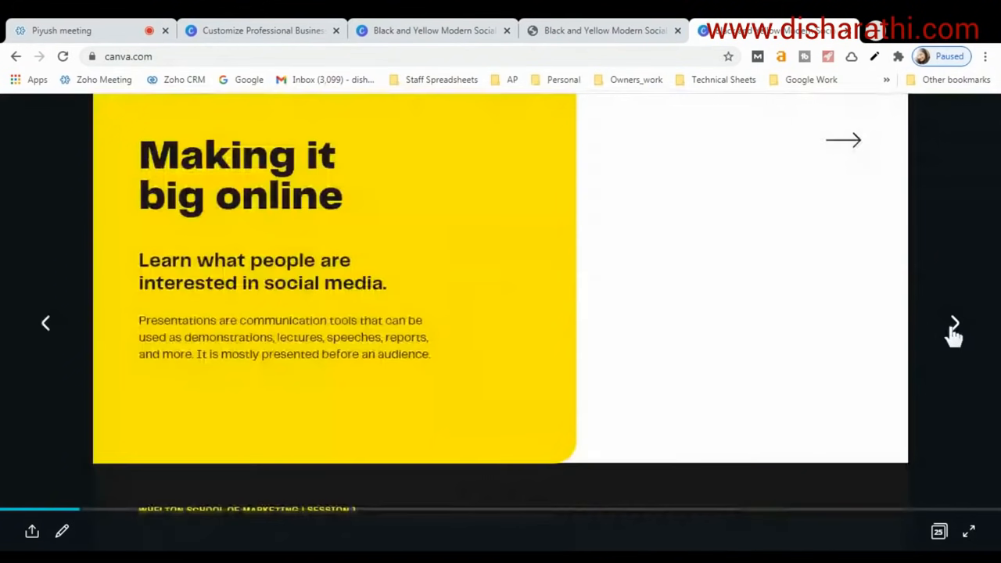
pyautogui.click(953, 331)
pyautogui.click(954, 332)
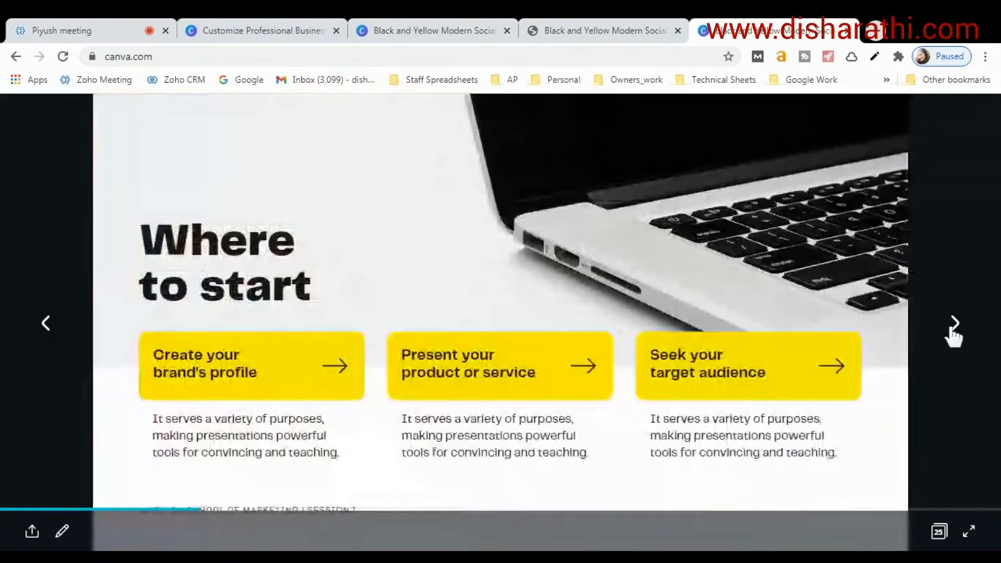
pyautogui.click(954, 332)
pyautogui.click(953, 332)
pyautogui.click(953, 332)
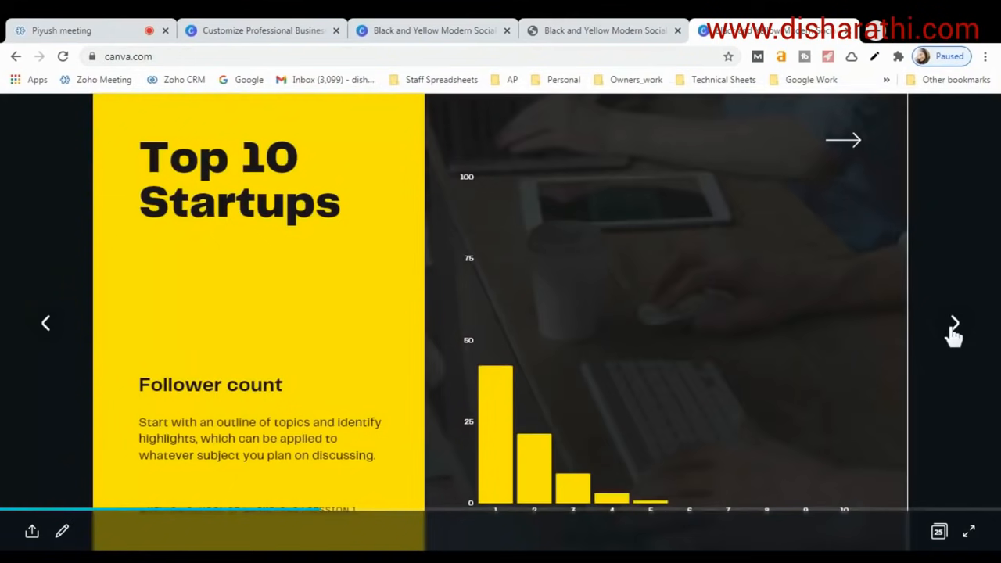
# View full screen from 'Creating a bigger online presence' to 'Build your brand on social media', then exit full screen.
pyautogui.click(968, 531)
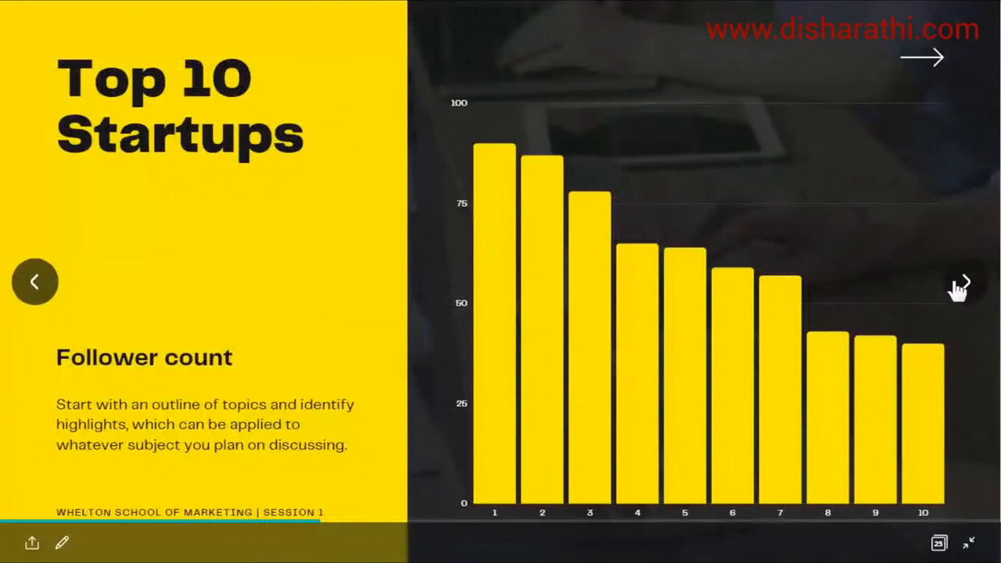
pyautogui.click(974, 289)
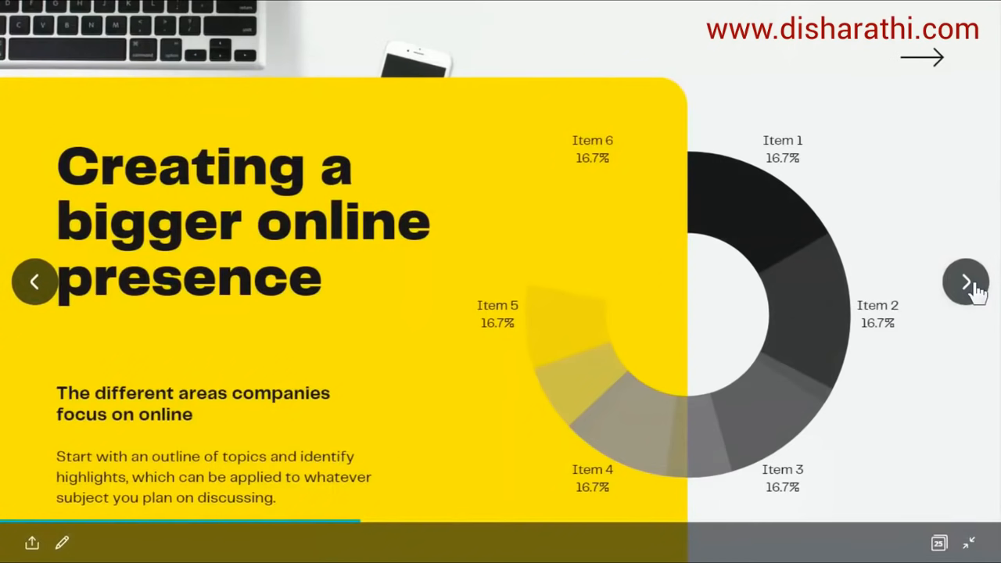
pyautogui.click(974, 290)
pyautogui.click(974, 290)
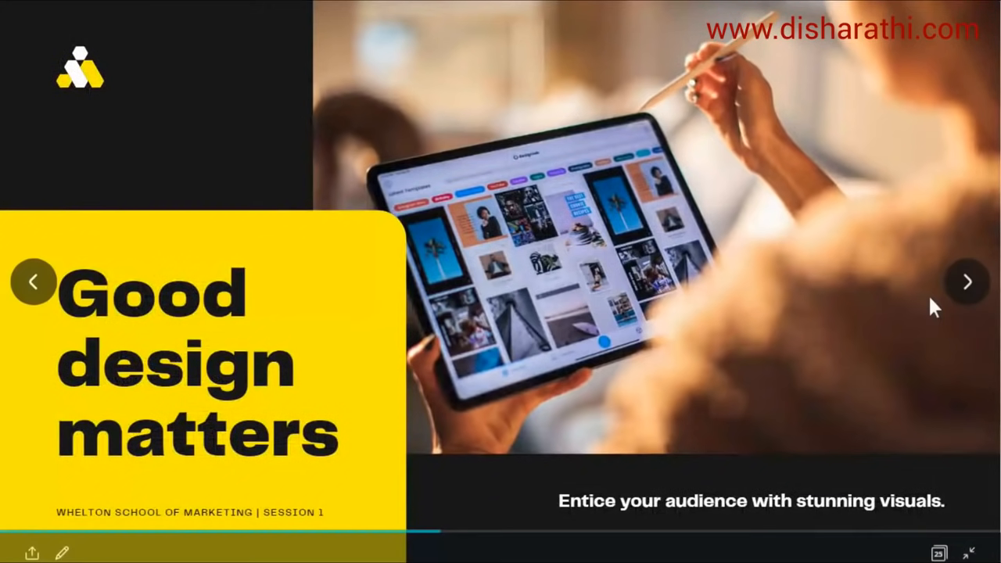
pyautogui.click(972, 297)
pyautogui.click(972, 298)
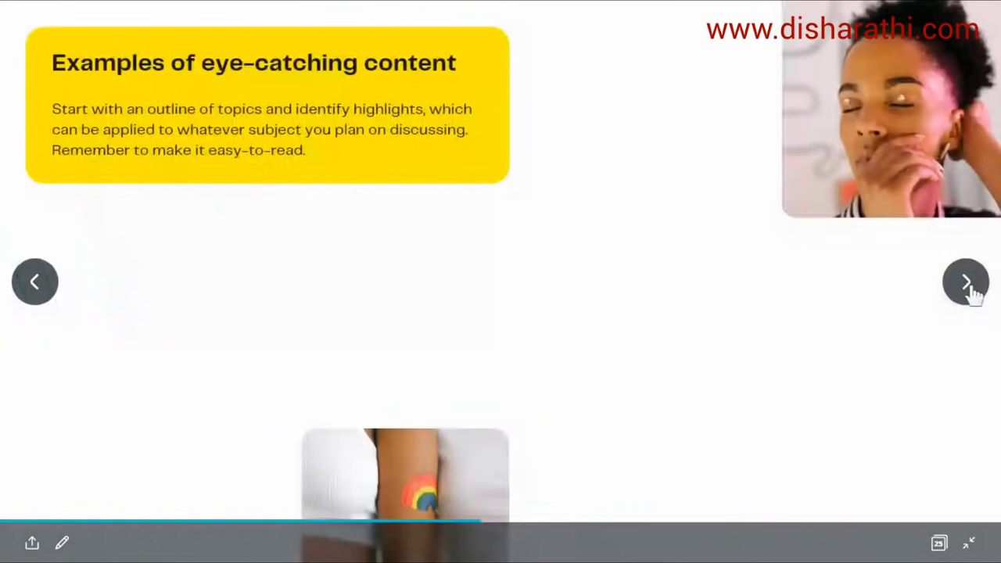
pyautogui.click(970, 288)
pyautogui.press('Escape')
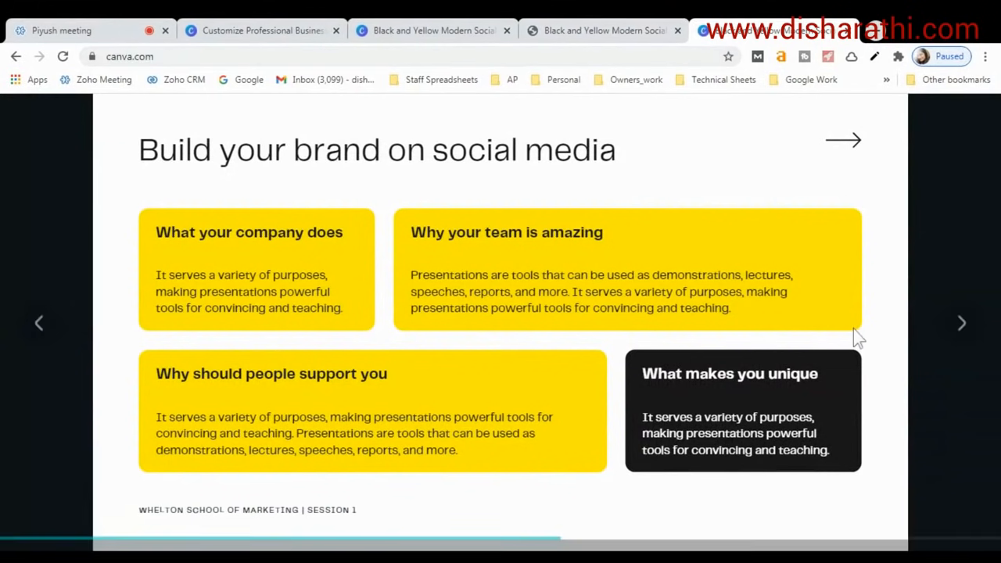
# Advance to the 'Go back to your roots' slide, then return to the Canva editor tab.
pyautogui.click(955, 327)
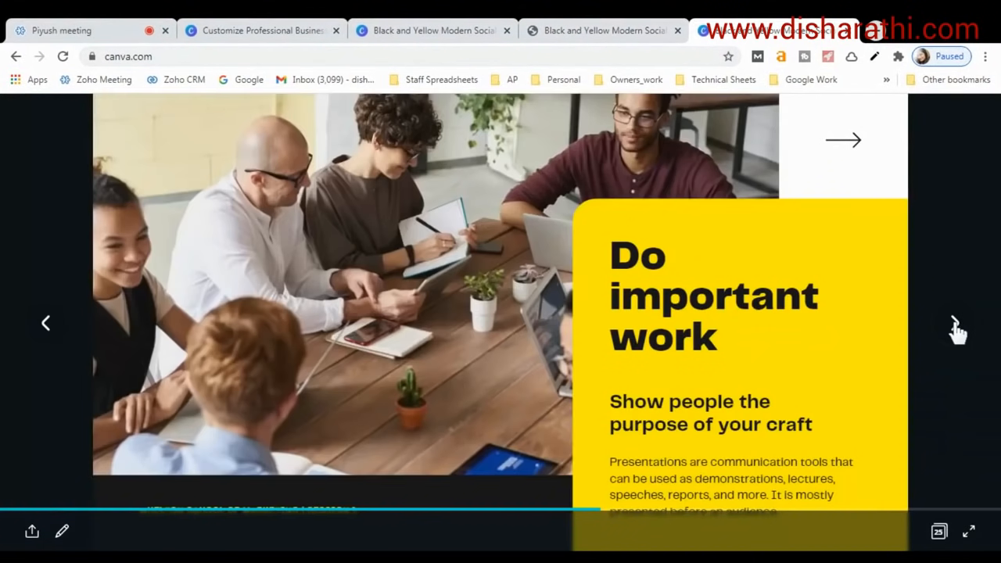
pyautogui.click(955, 327)
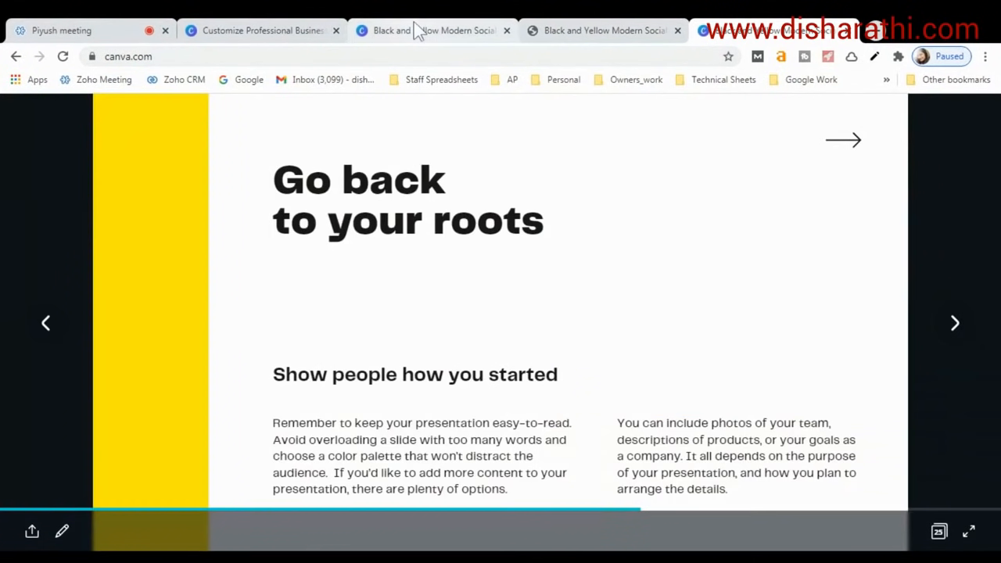
pyautogui.click(577, 30)
pyautogui.click(440, 30)
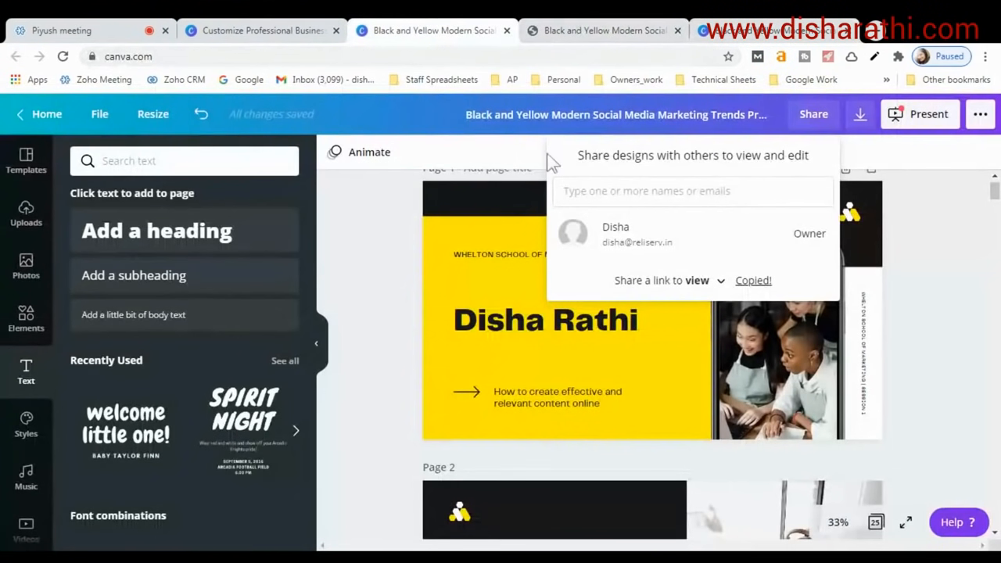
# Close the Share panel and present the deck in Standard mode, starting on slide 1 of 25.
pyautogui.click(926, 146)
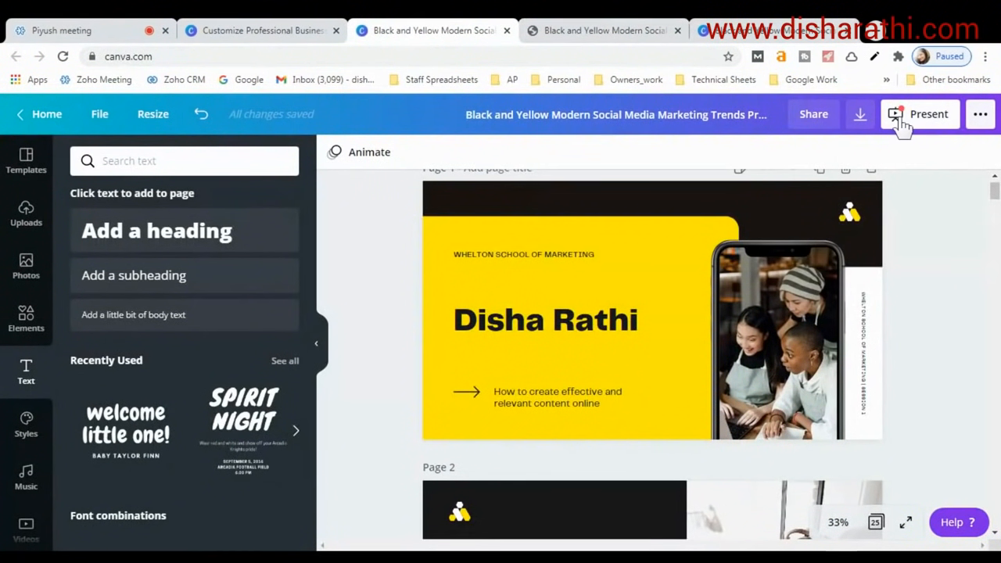
pyautogui.click(899, 119)
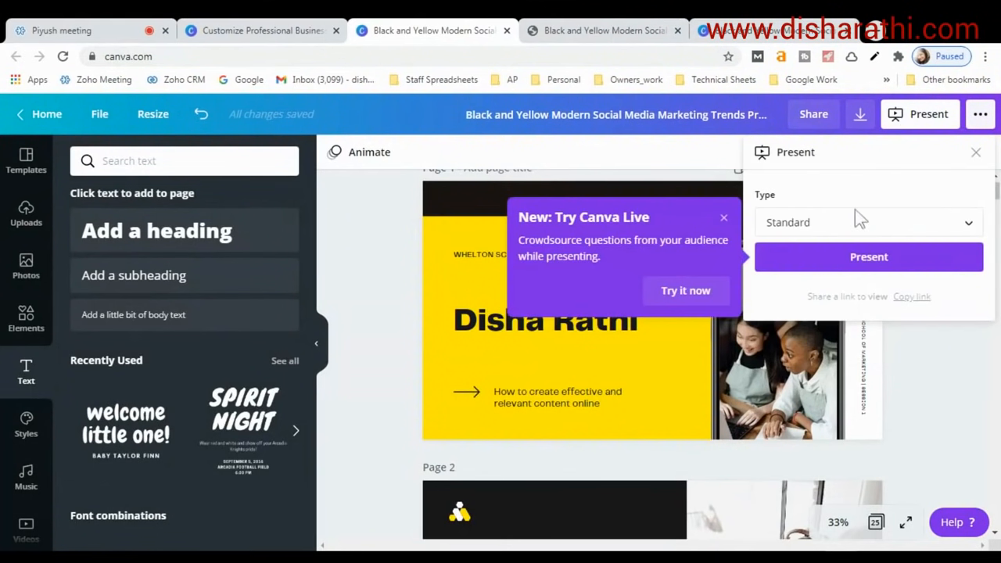
pyautogui.click(854, 219)
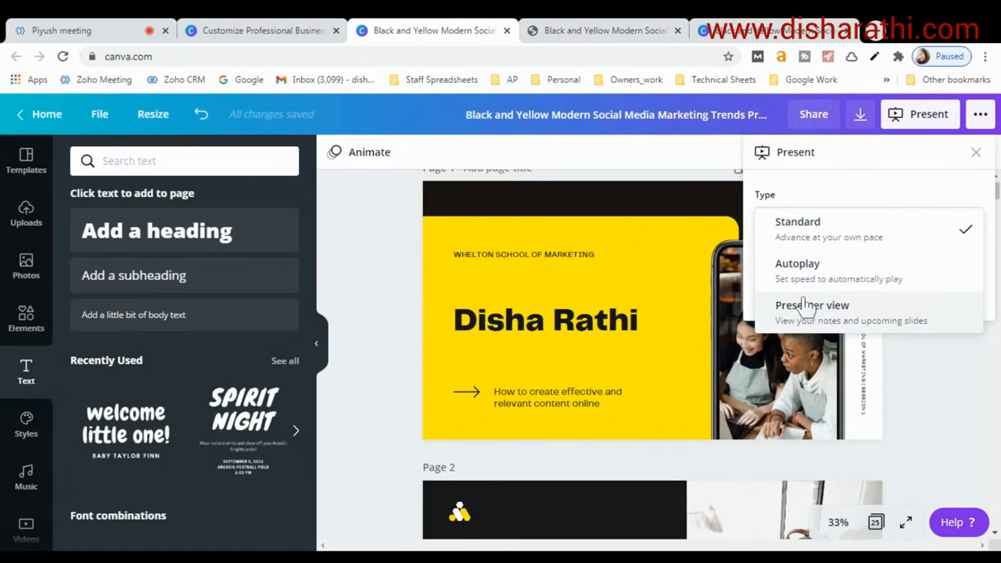
pyautogui.click(810, 234)
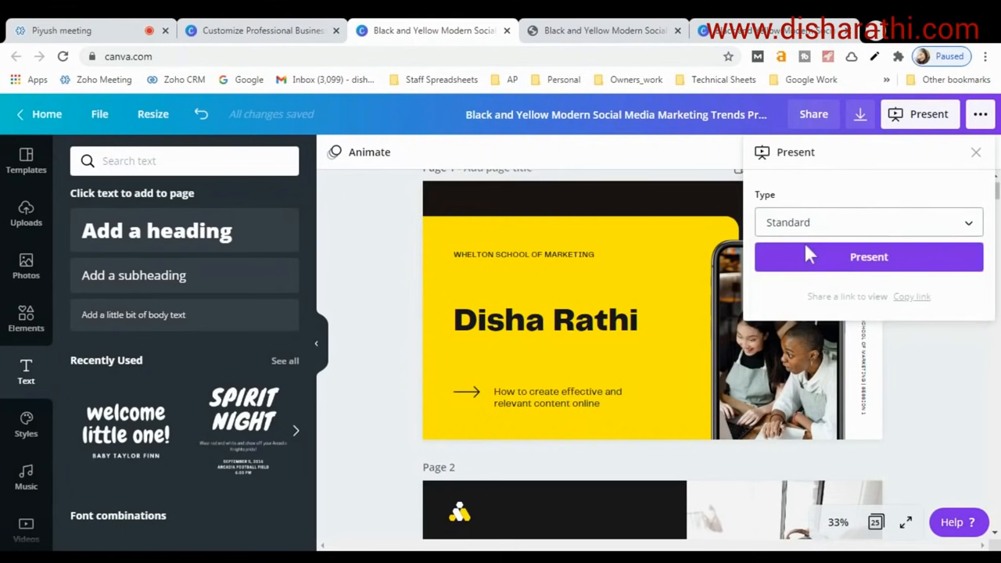
pyautogui.click(851, 258)
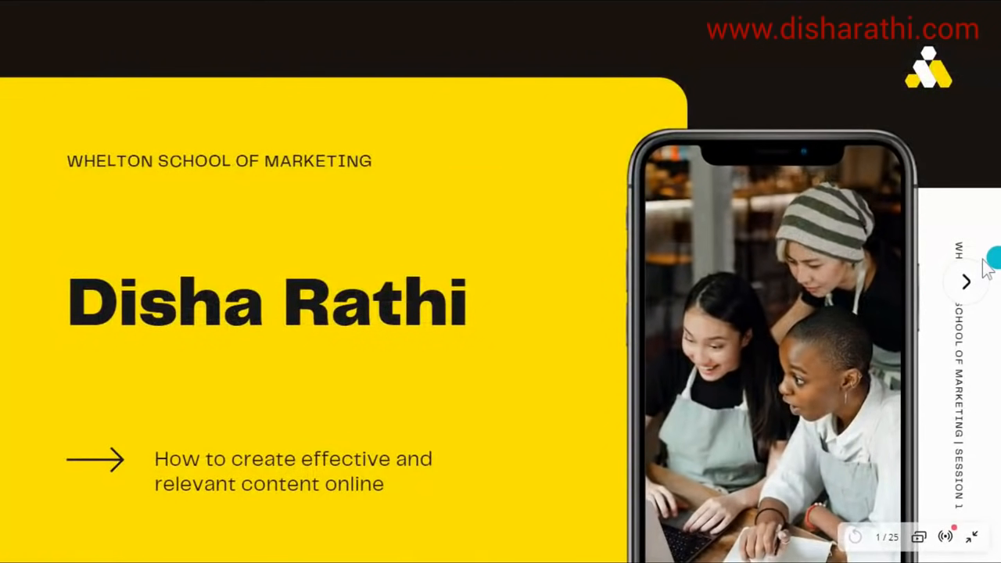
# Present through 'Things to discuss', 'Making it big online' and 'Exploring different channels', then exit.
pyautogui.click(964, 280)
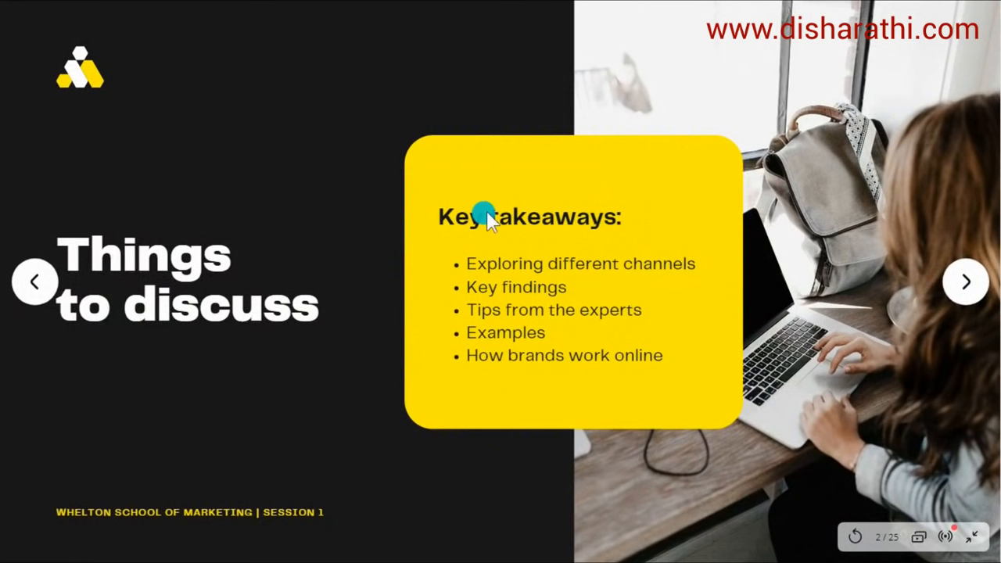
pyautogui.click(939, 286)
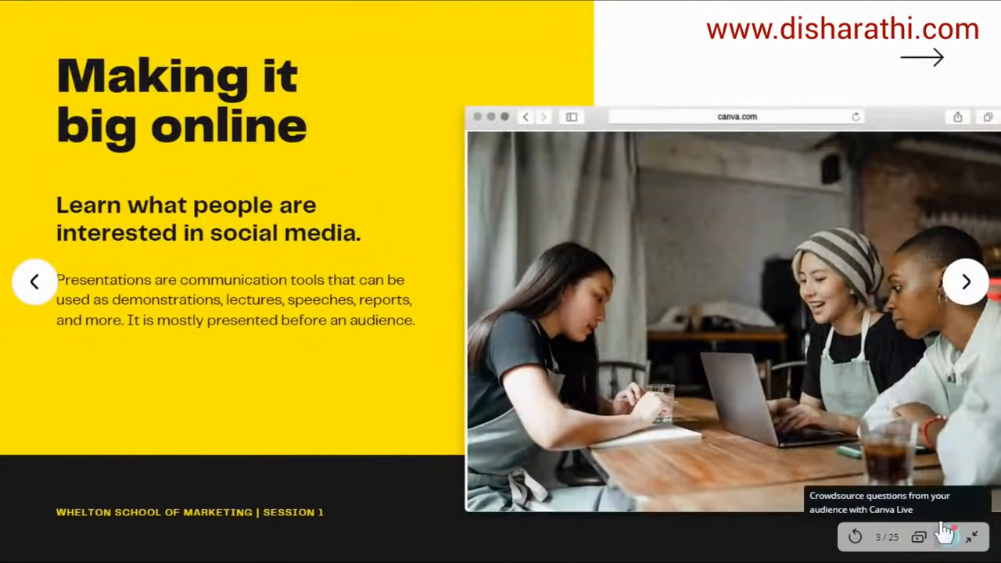
pyautogui.click(962, 288)
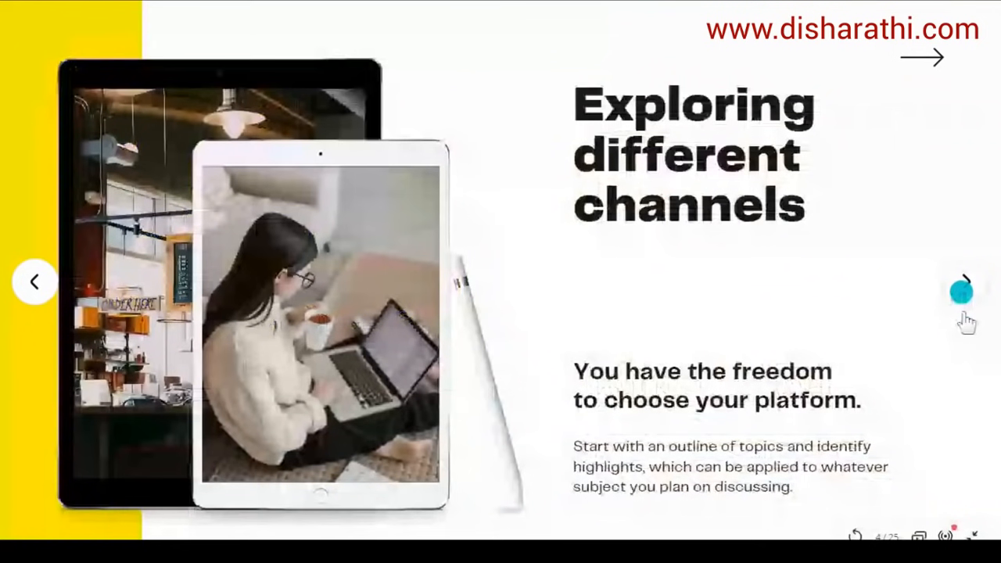
pyautogui.press('Escape')
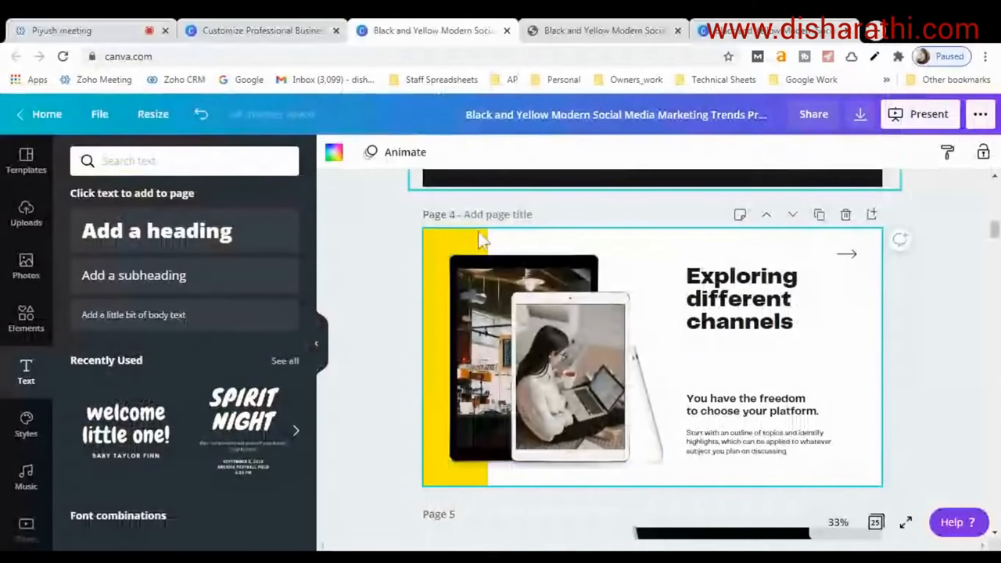
# Open the '...' publish panel, then switch to the downloaded presentation PDF tab.
pyautogui.click(980, 115)
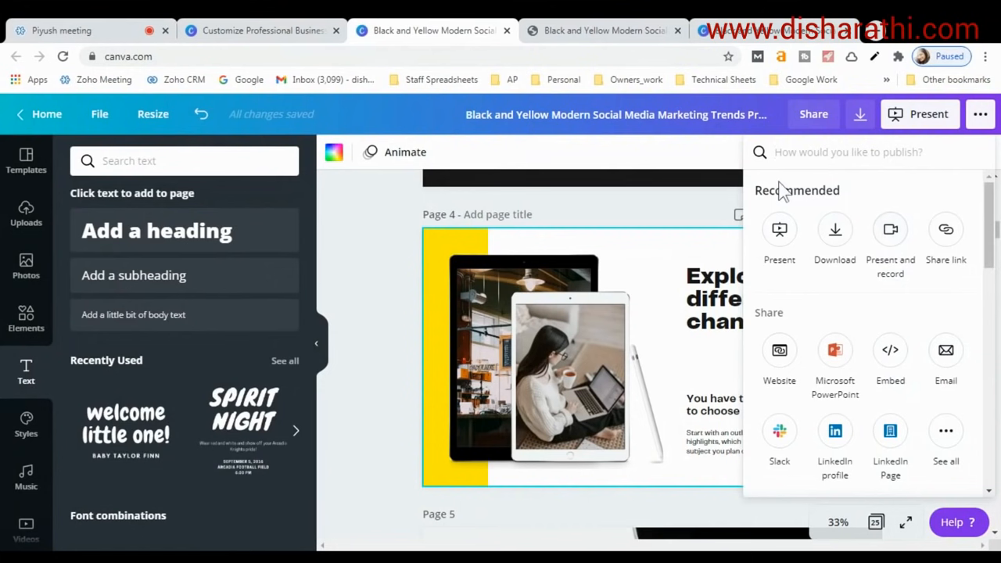
pyautogui.click(607, 33)
pyautogui.scroll(-2, 670, 320)
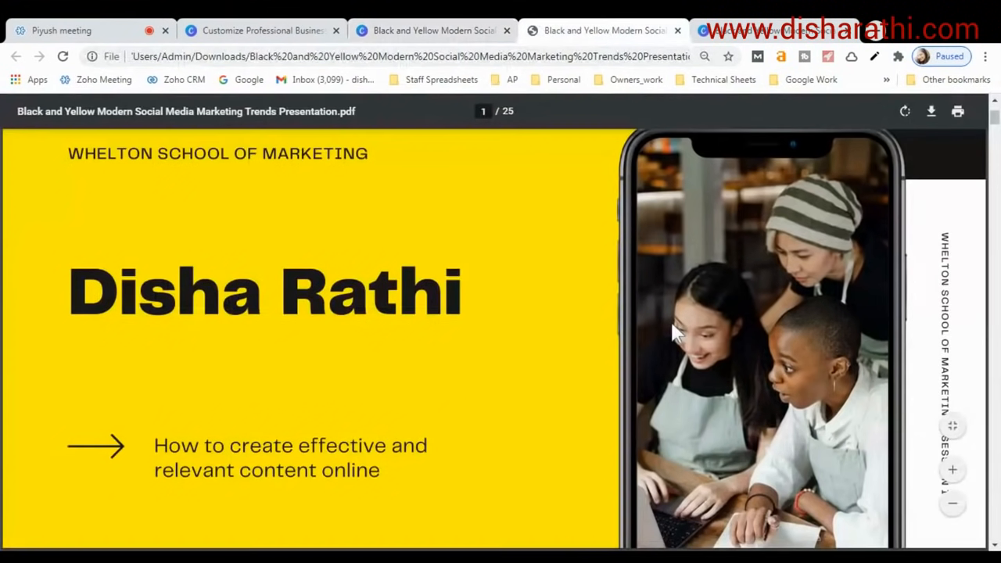
# Scroll through the 25-page PDF, then go back to the Canva editor tab.
pyautogui.scroll(-3, 592, 364)
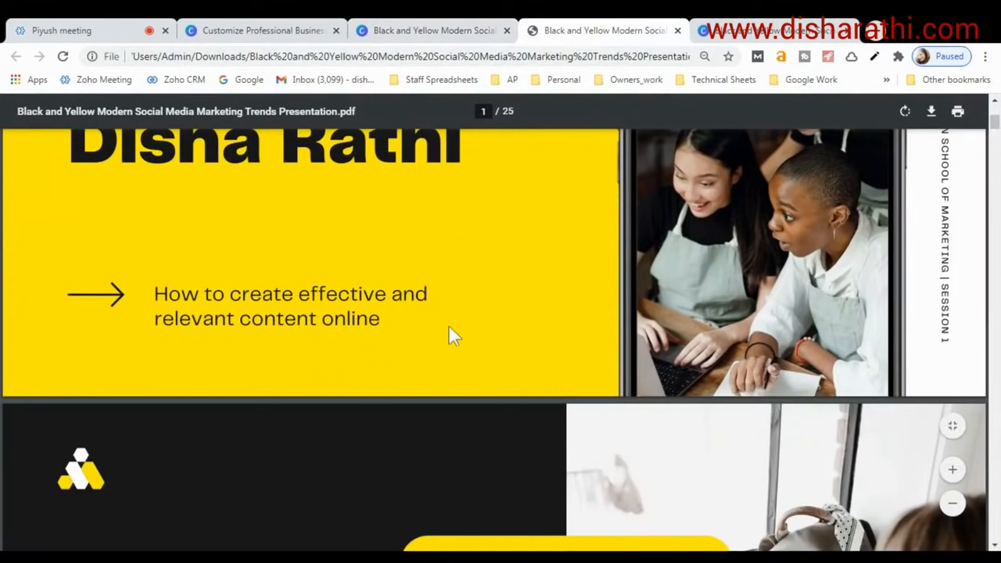
pyautogui.scroll(4, 452, 329)
pyautogui.click(431, 30)
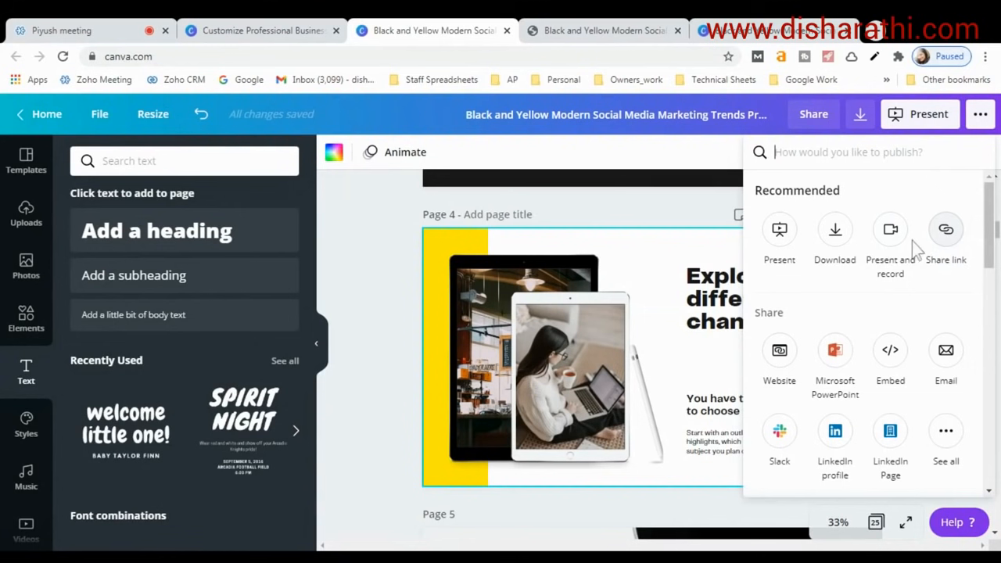
pyautogui.click(379, 226)
pyautogui.scroll(-3, 352, 313)
pyautogui.scroll(-3, 394, 335)
pyautogui.scroll(15, 394, 335)
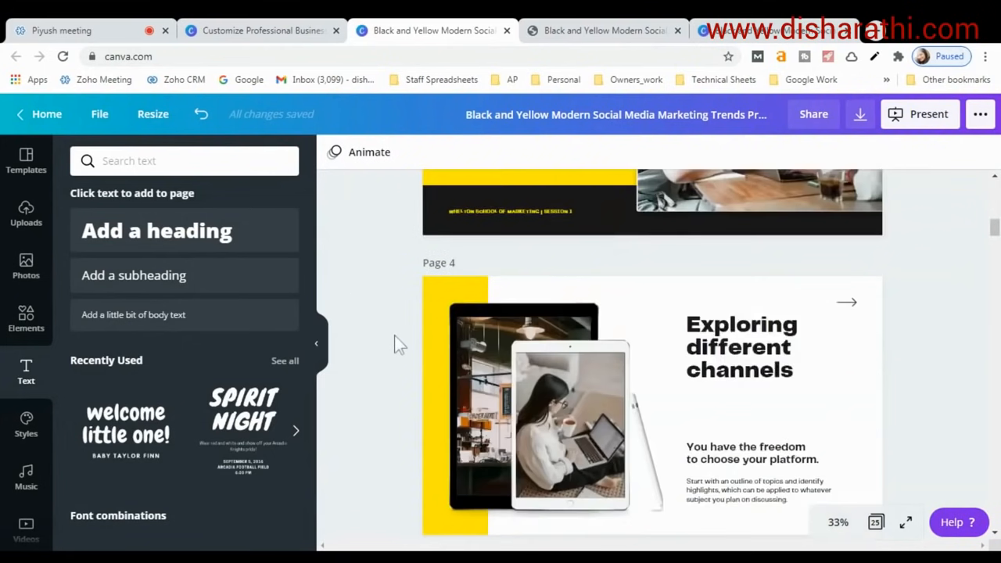
pyautogui.scroll(2, 395, 335)
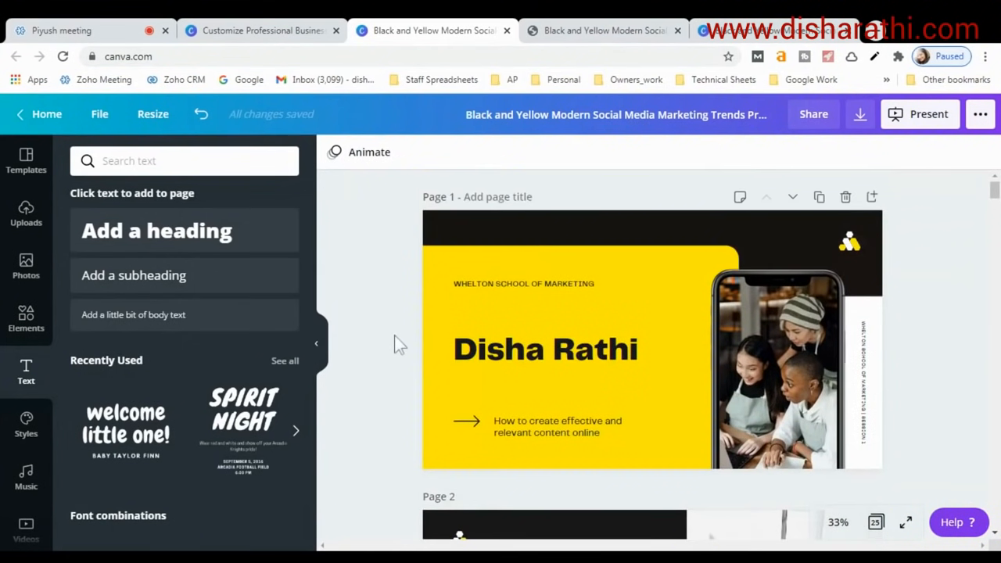